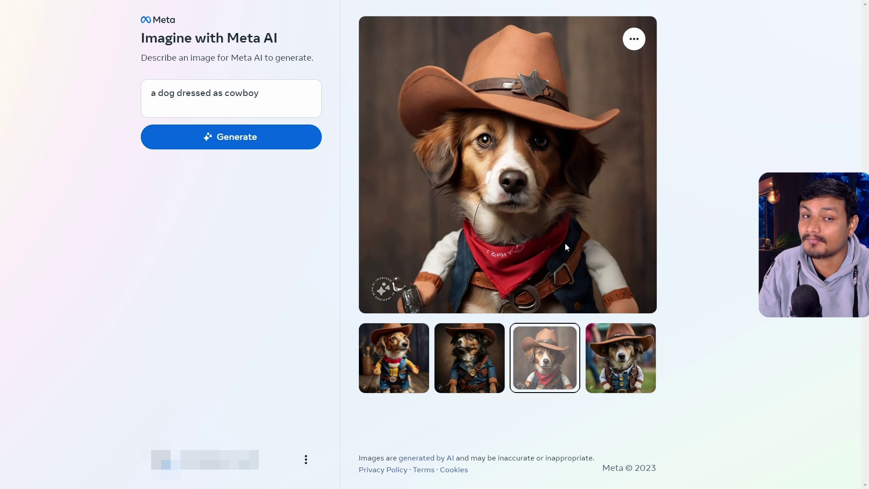
- Compare the four cowboy-dog variations, ending on the third one
left_click(606, 363)
left_click(548, 359)
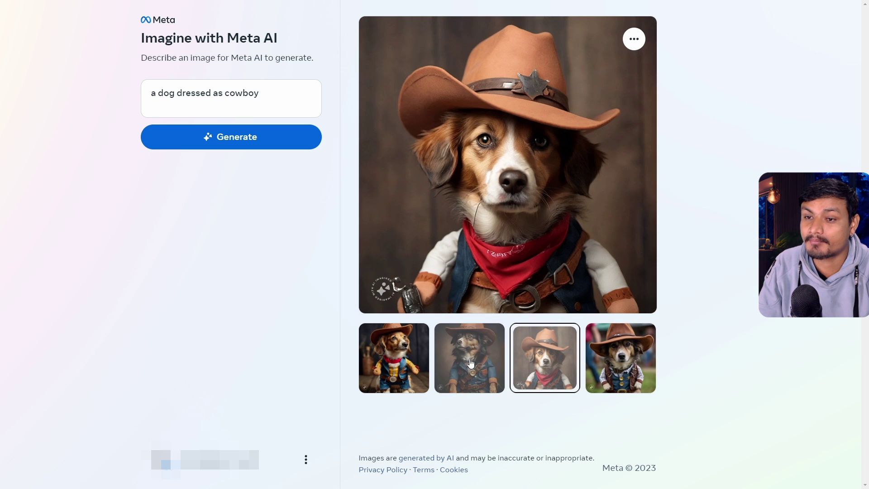
left_click(471, 362)
left_click(425, 362)
left_click(453, 362)
left_click(546, 360)
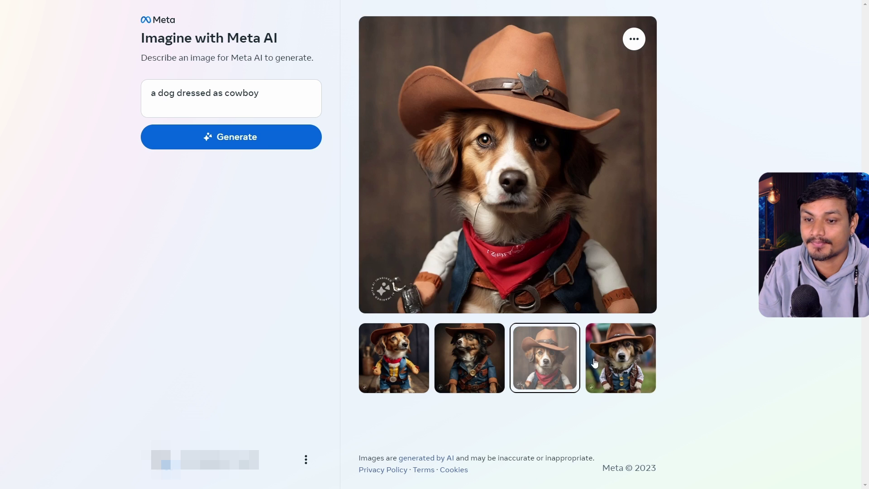
left_click(594, 362)
left_click(525, 357)
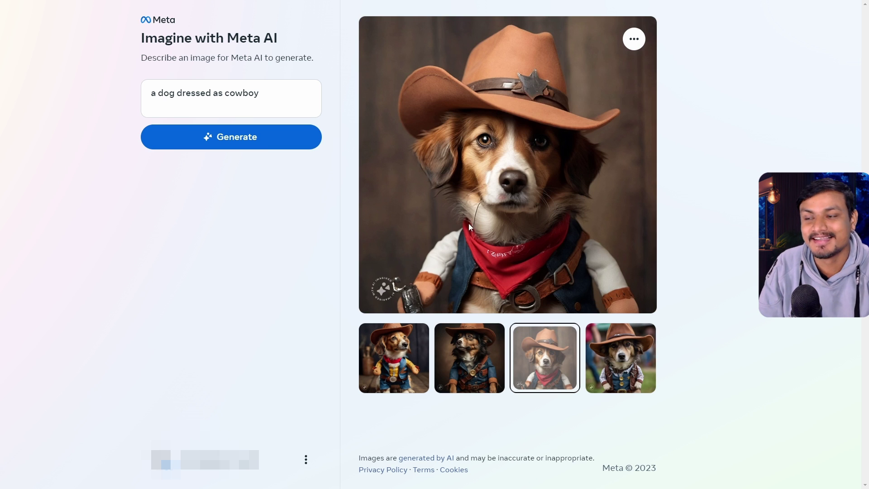
- Download the dog in the red bandana and select the old prompt text
left_click(634, 39)
left_click(584, 71)
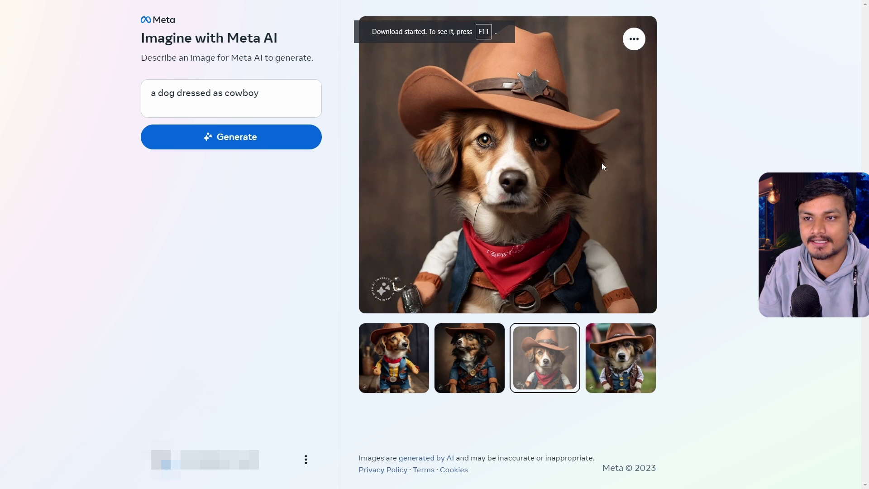
left_click_drag(260, 94, 118, 97)
- Generate 'a cat dressed as a cowboy riding a horse' and compare the four cats
type("a cat dressed as a cowboy riding a horse")
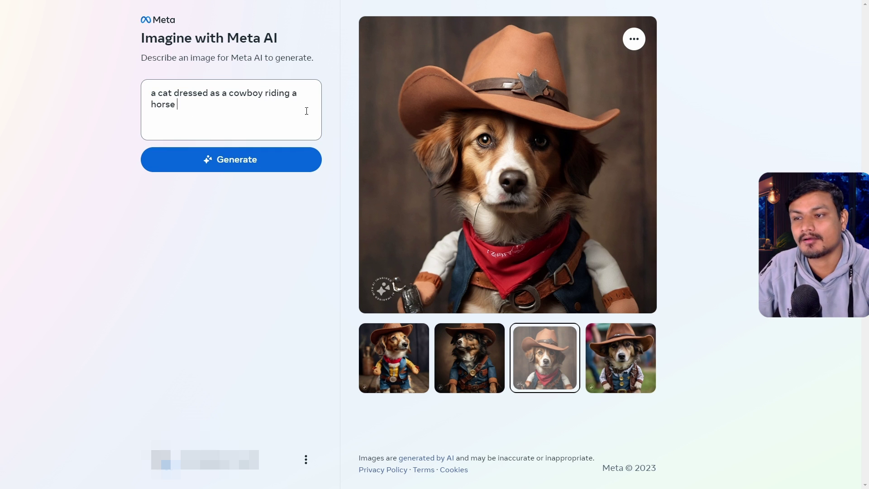
left_click(241, 158)
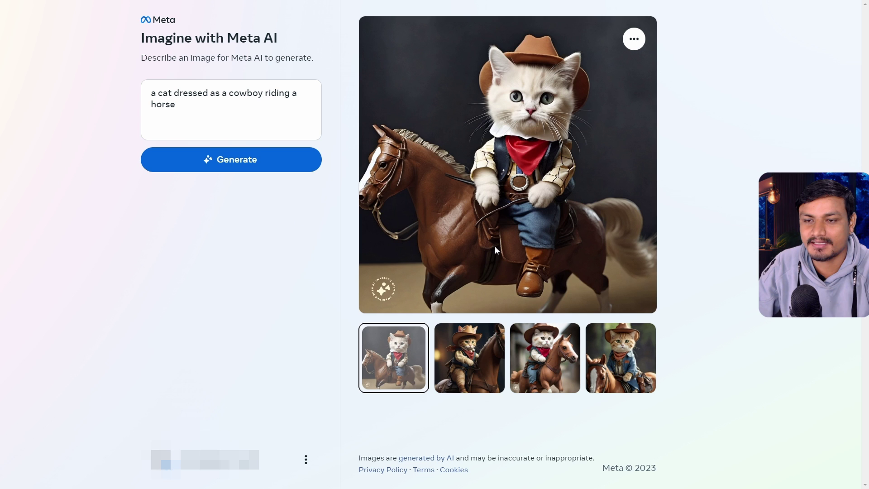
left_click(455, 362)
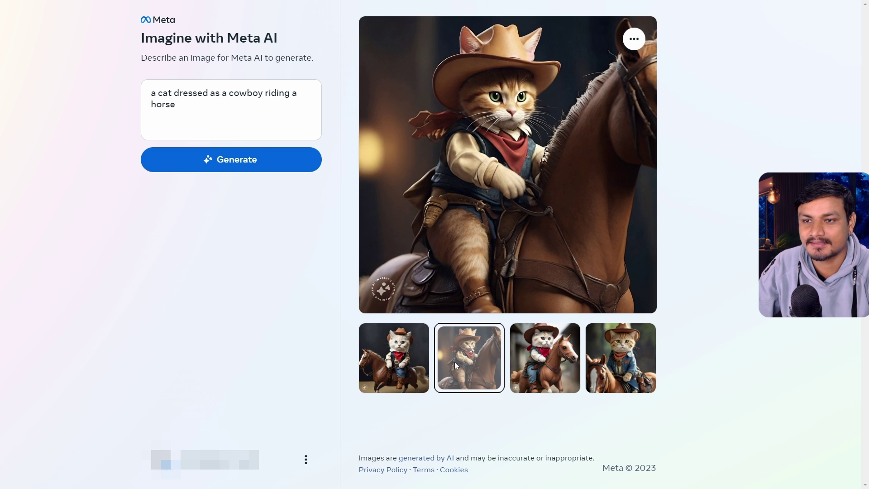
left_click(533, 362)
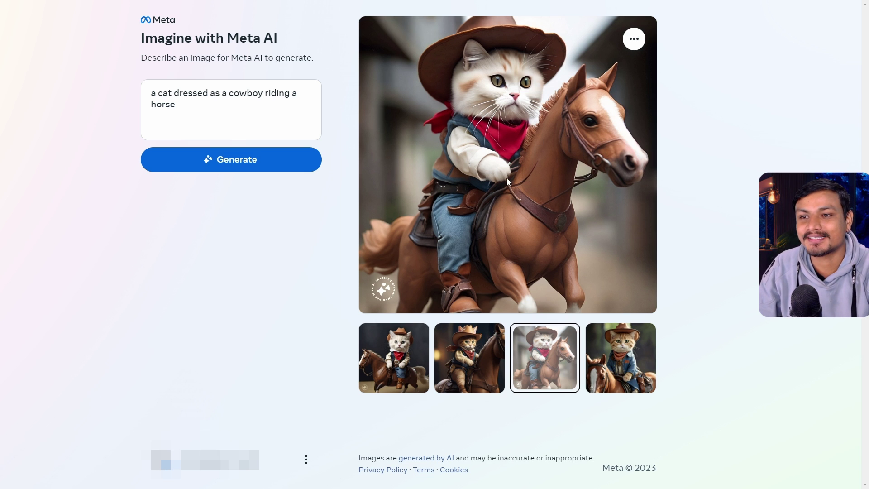
left_click(621, 358)
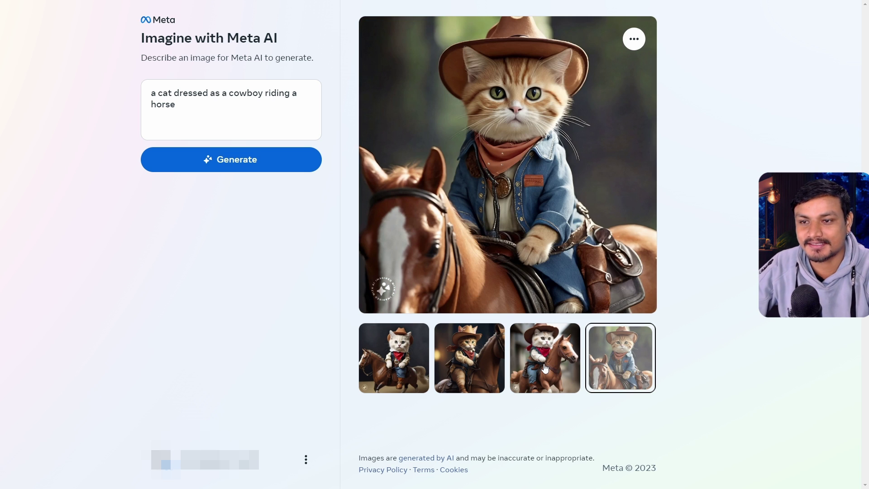
left_click(544, 365)
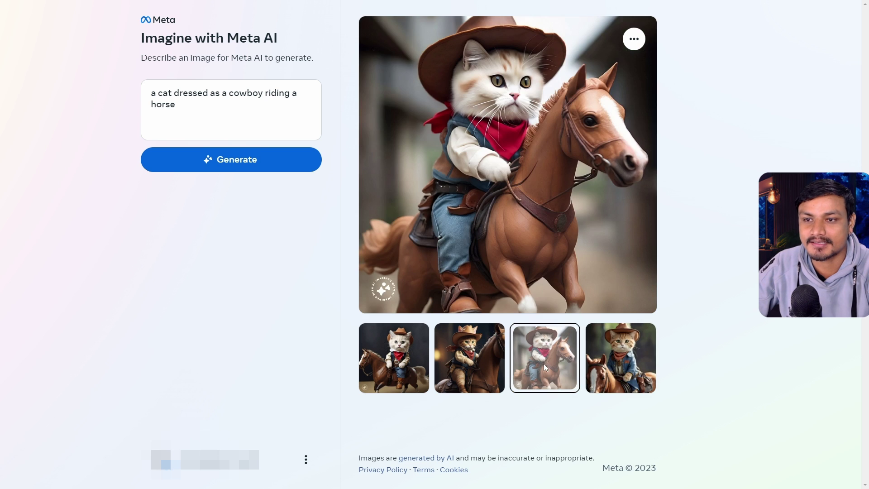
left_click(610, 365)
left_click(544, 365)
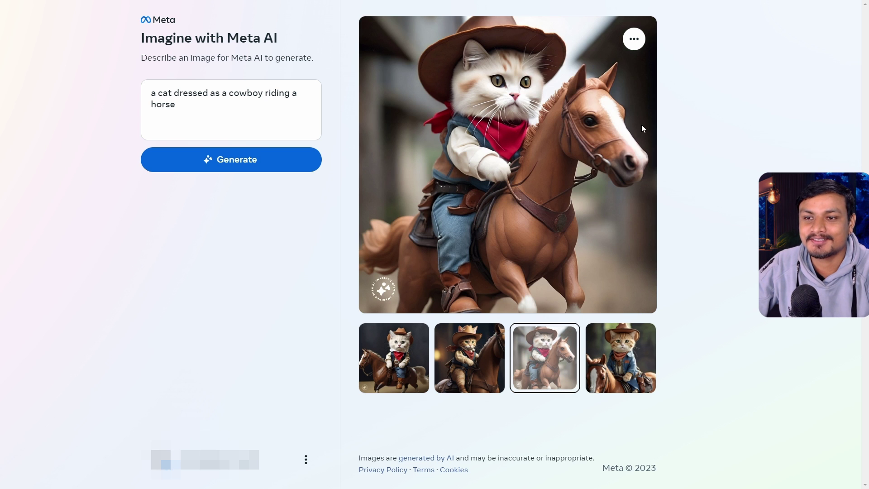
- Download the white cat on the light horse and the orange denim-jacket cat
left_click(633, 39)
left_click(585, 73)
left_click(607, 338)
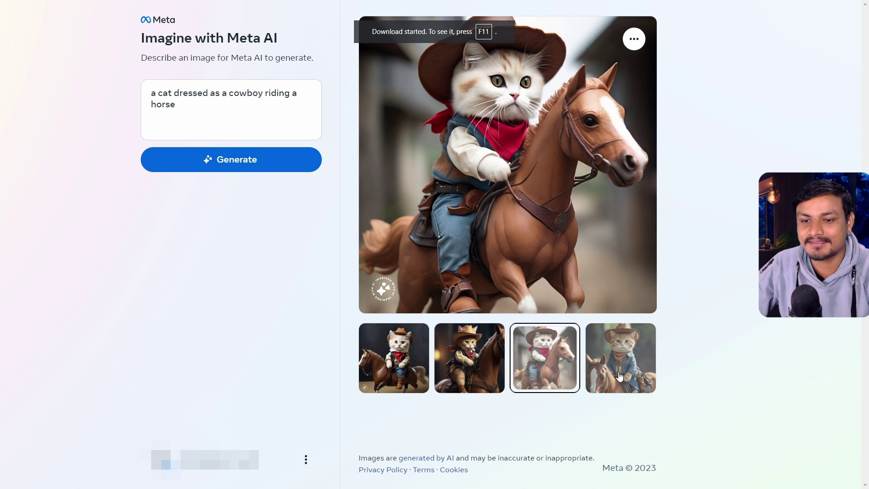
left_click(633, 40)
left_click(591, 70)
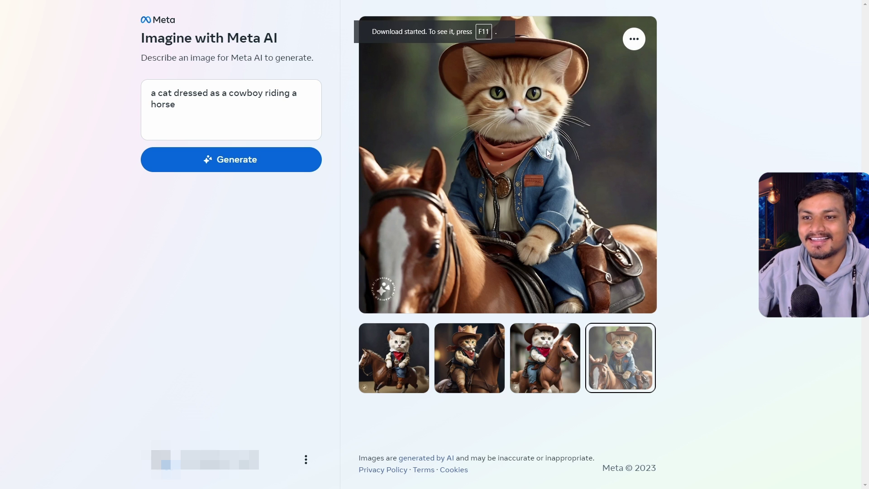
- Look through the four cowboy-cat variations once more
left_click(444, 357)
left_click(395, 361)
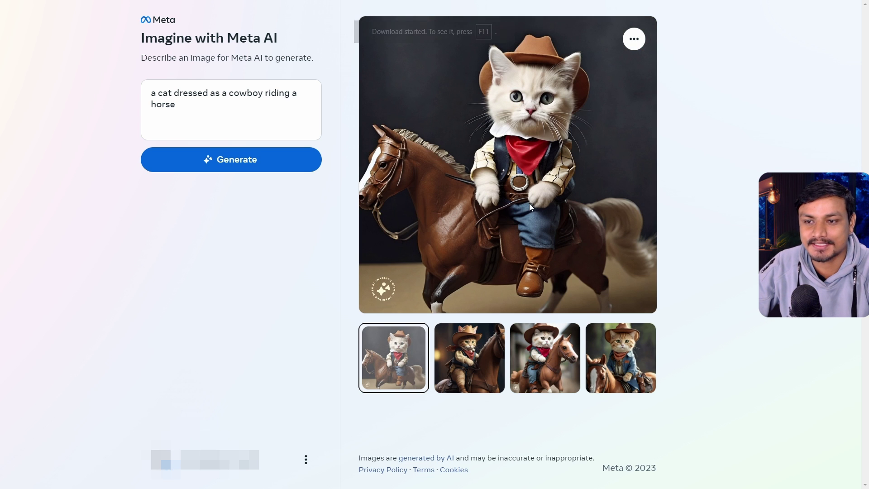
left_click(480, 361)
left_click(537, 367)
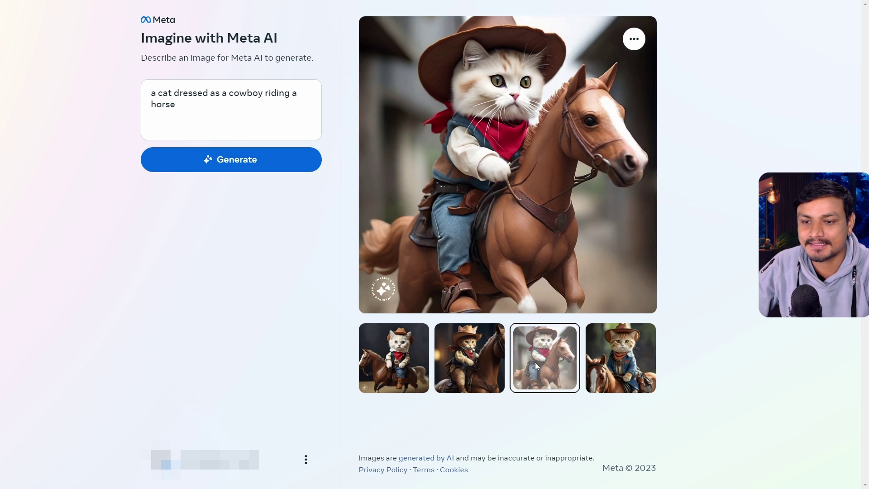
left_click(621, 362)
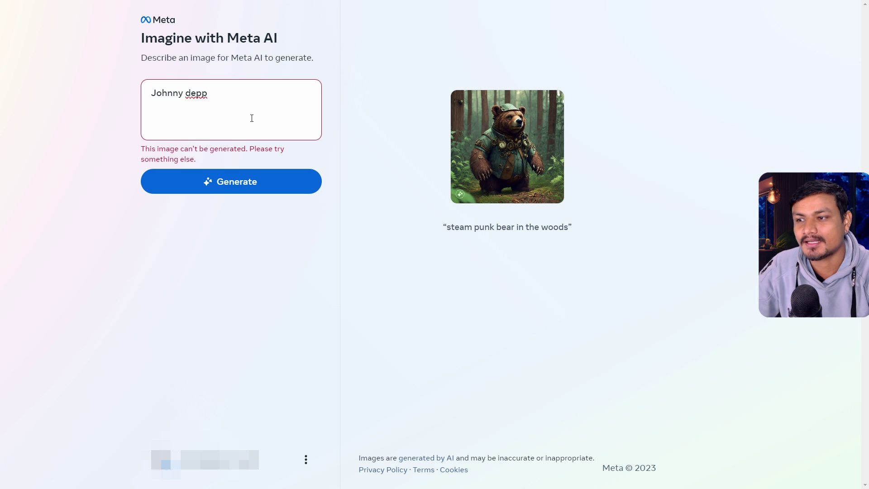
- Erase the refused celebrity-name prompt from the prompt box
left_click_drag(241, 110, 132, 93)
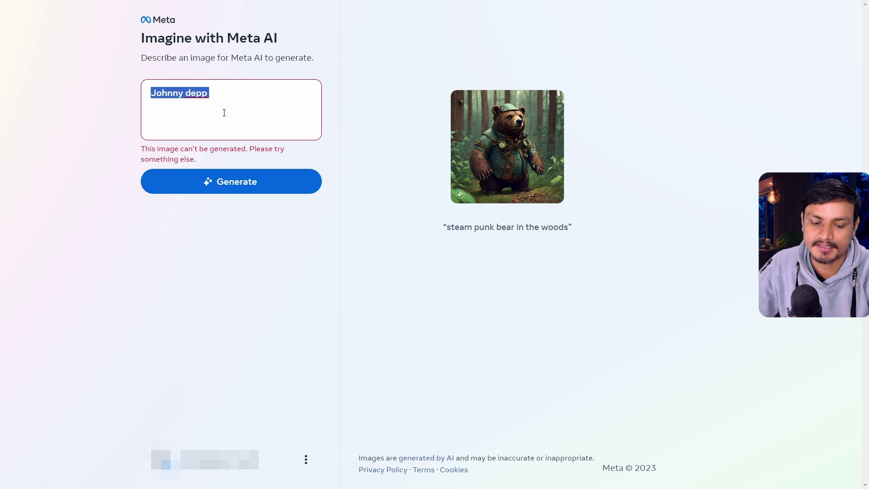
key("BackSpace")
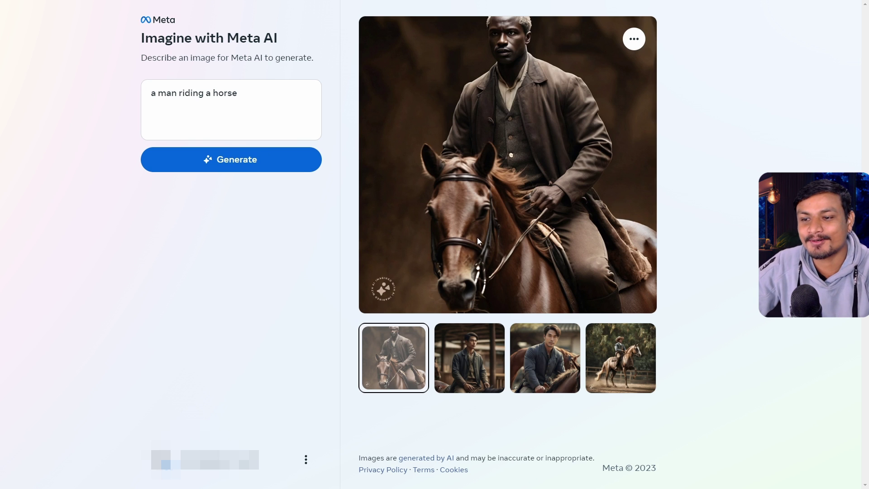
- View each 'a man riding a horse' image, from the stable scene to the arena cowboy
left_click(461, 360)
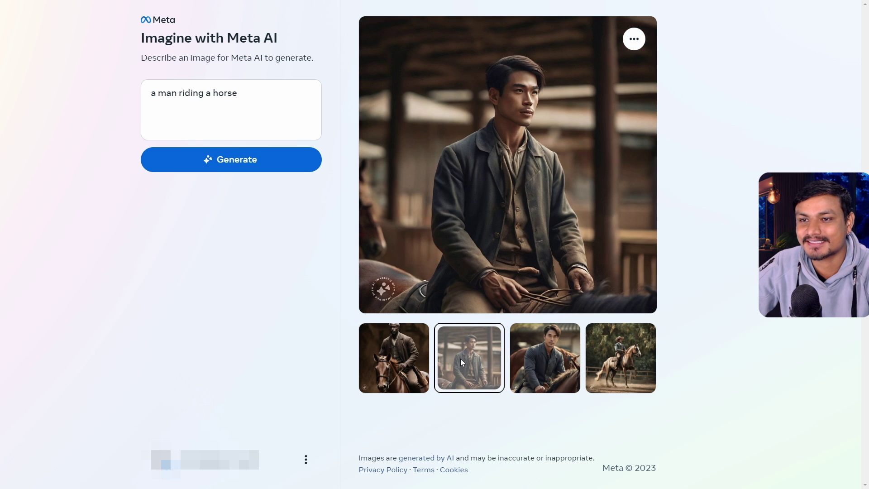
left_click(408, 369)
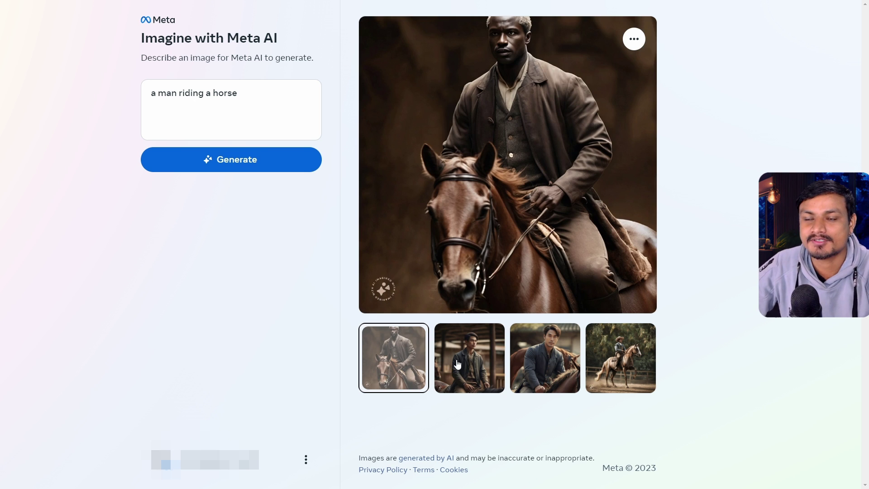
left_click(457, 364)
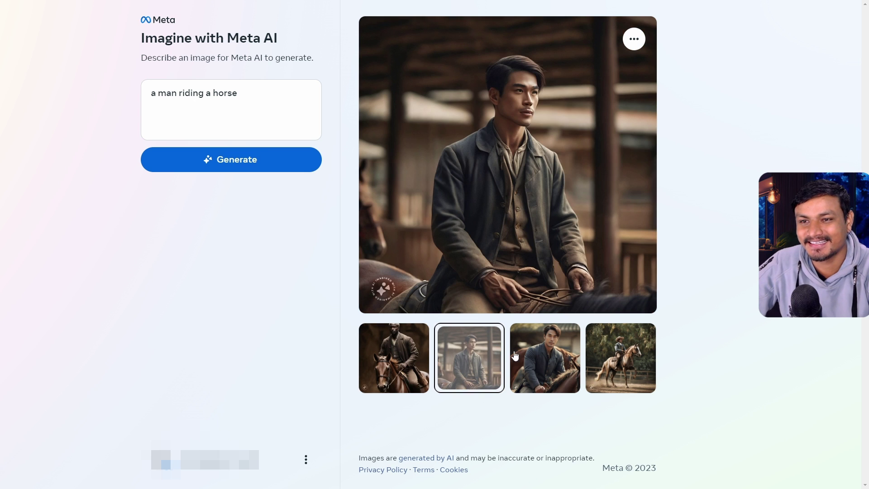
left_click(535, 359)
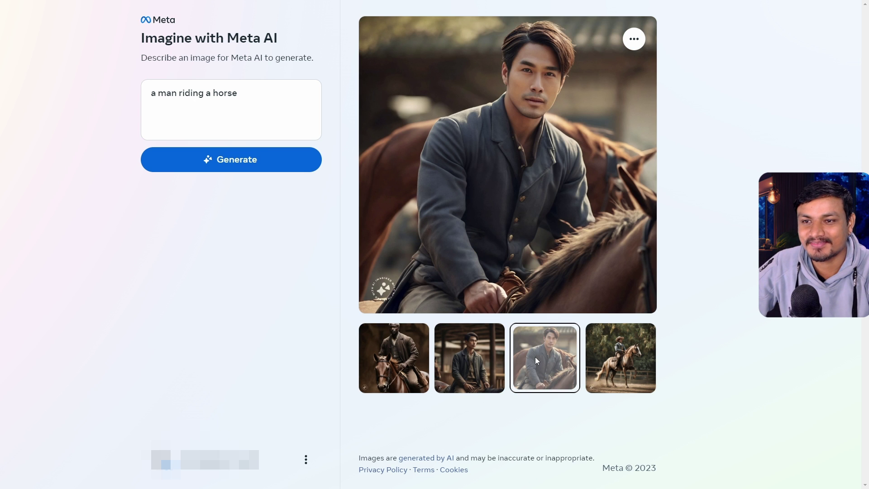
left_click(620, 358)
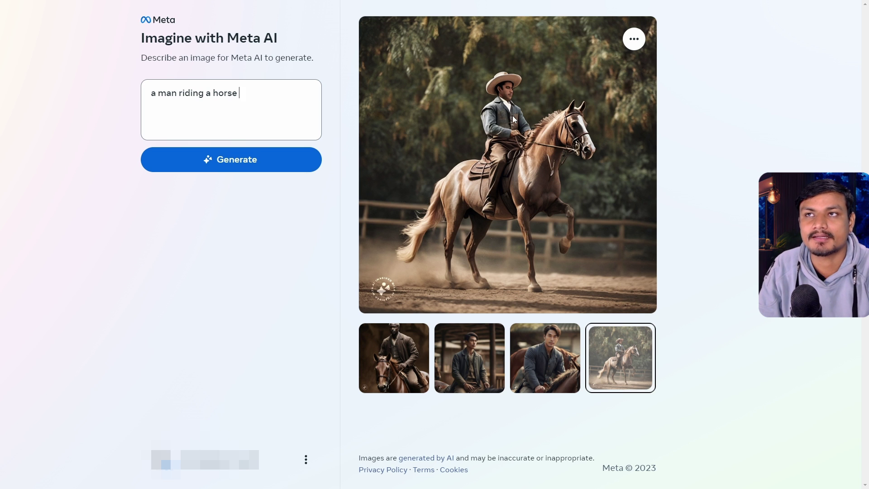
- Change the prompt to 'a man riding a horse, anime style' and generate
left_click(255, 104)
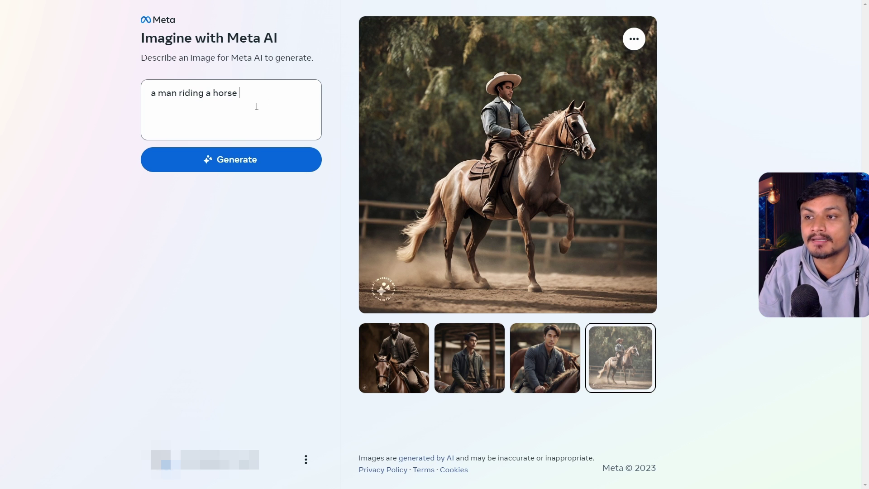
type(",")
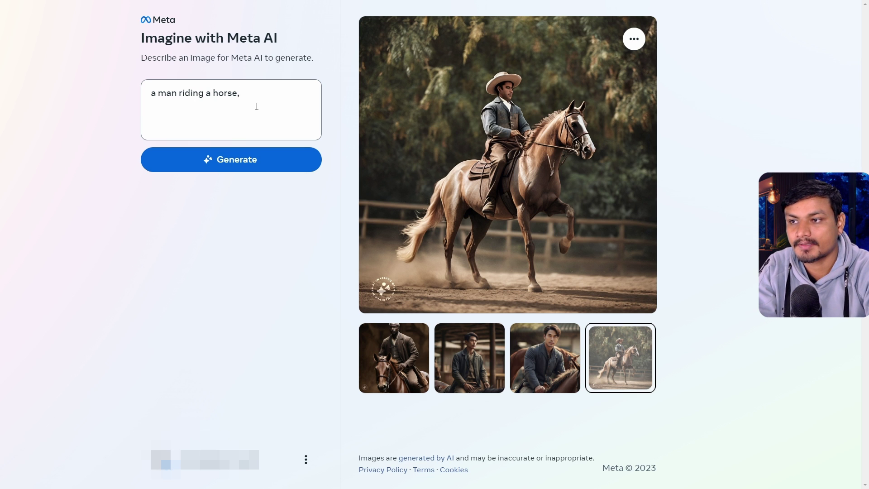
type(" ca")
key("BackSpace")
type("car")
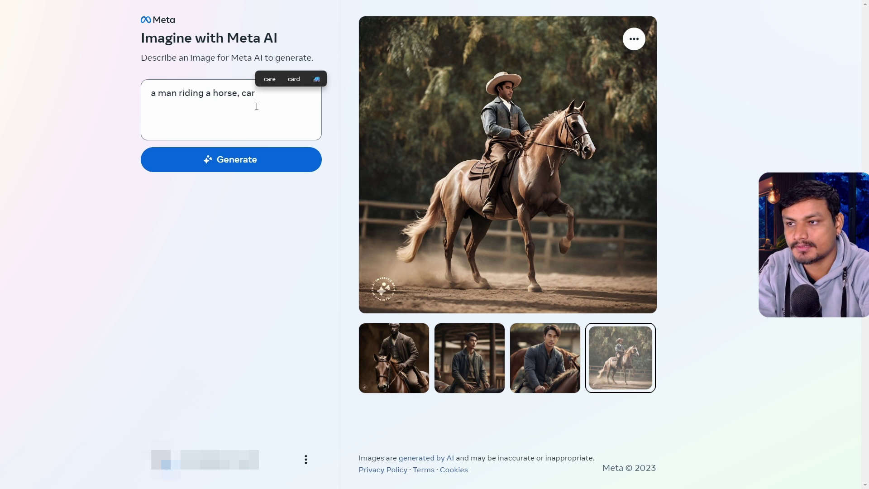
type("toon style")
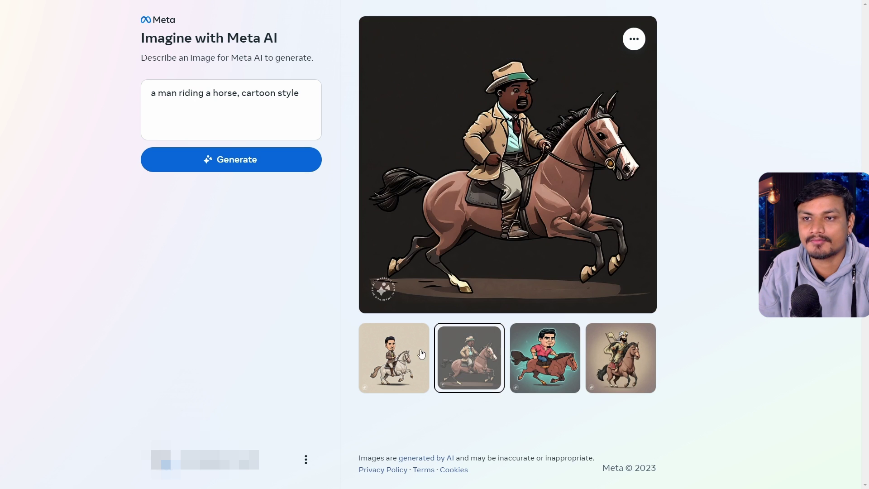
left_click_drag(278, 95, 242, 94)
type("anime")
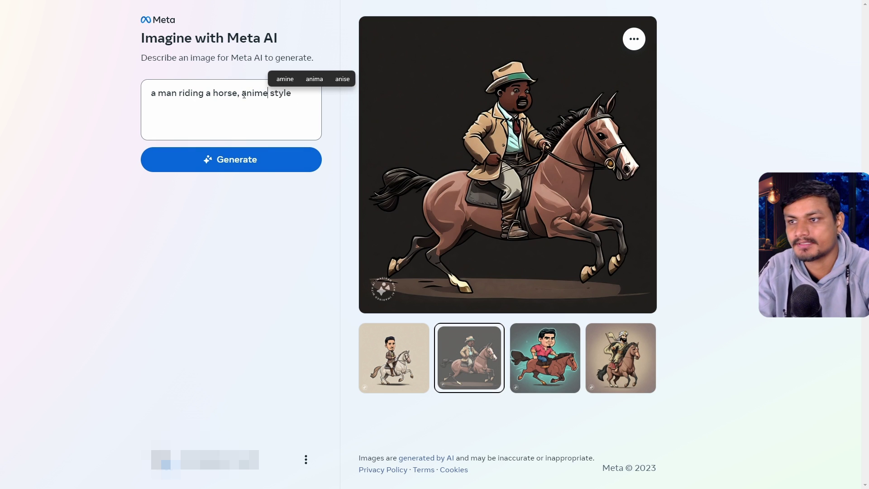
left_click(268, 163)
- Preview the pink-horse, white-horse, forest and blue-cloaked anime riders, then select the prompt
left_click(394, 358)
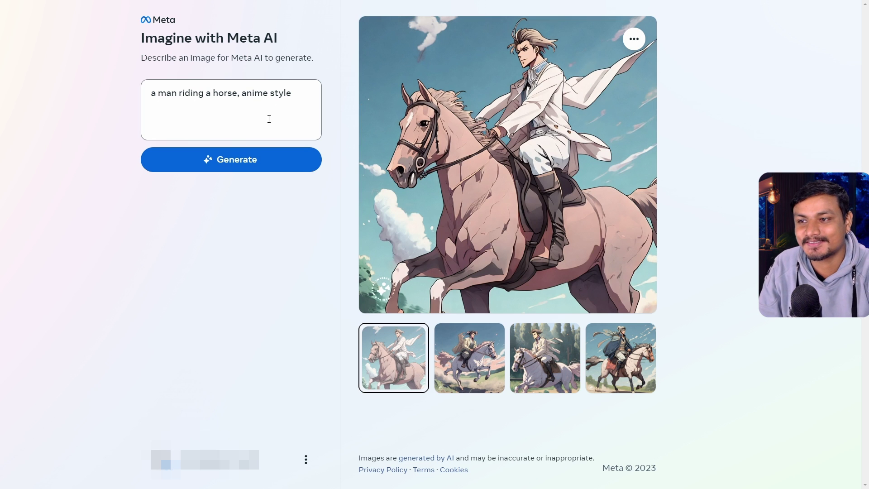
left_click(475, 365)
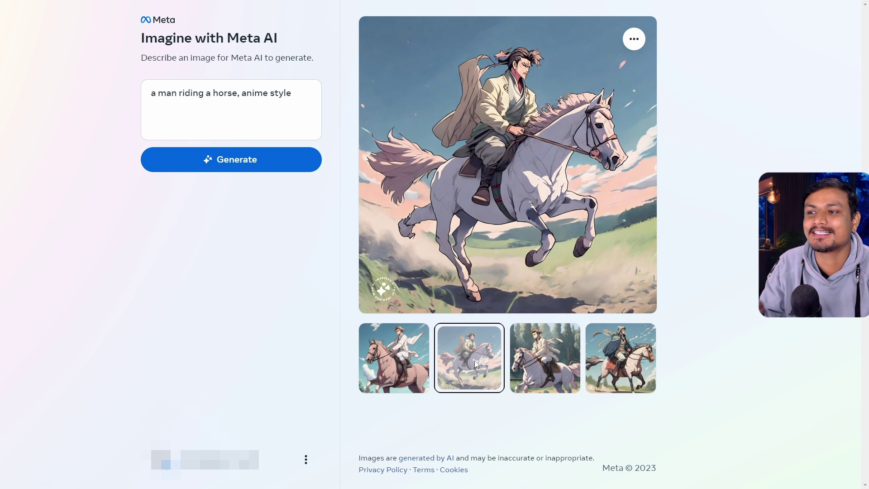
left_click(539, 353)
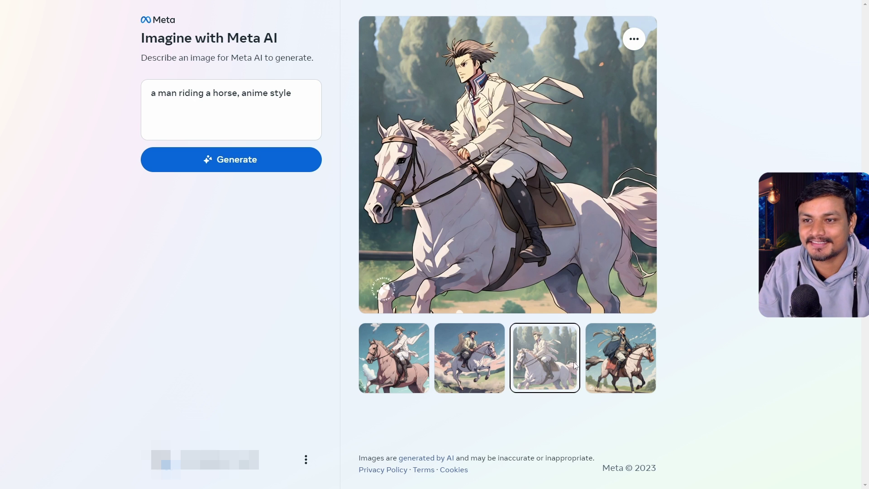
left_click(593, 365)
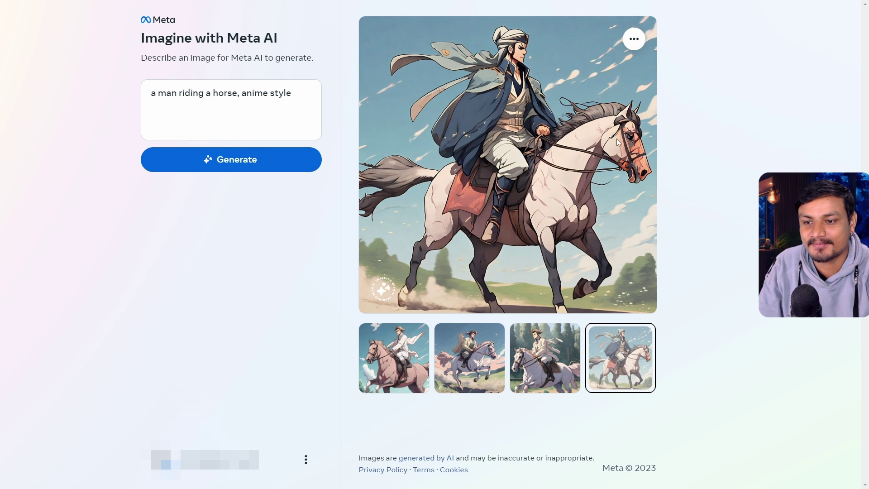
left_click(478, 352)
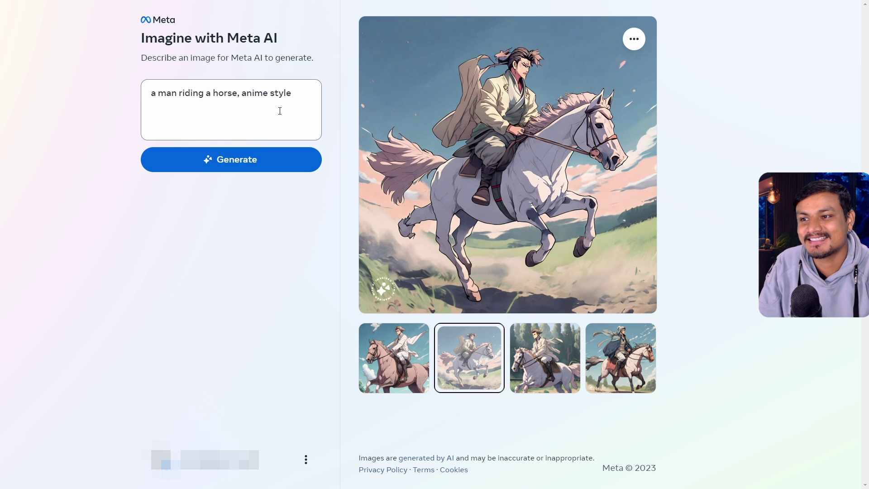
left_click_drag(301, 93, 142, 96)
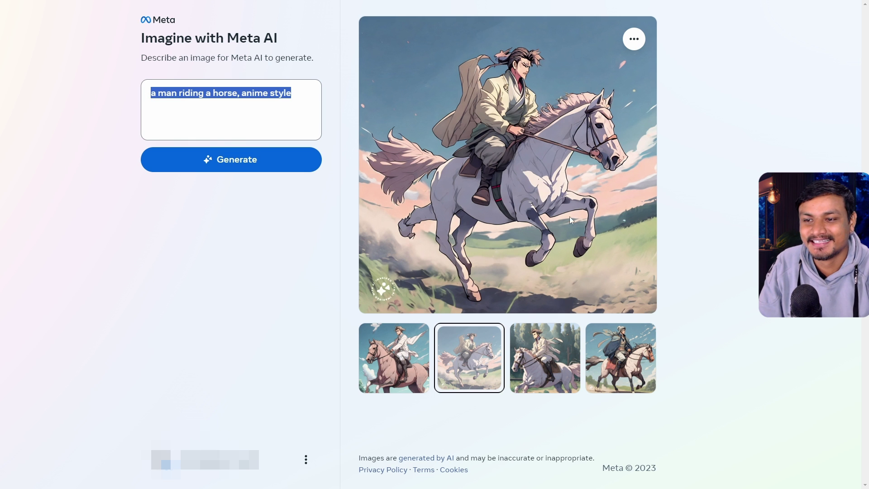
left_click(466, 375)
left_click(543, 368)
left_click(632, 366)
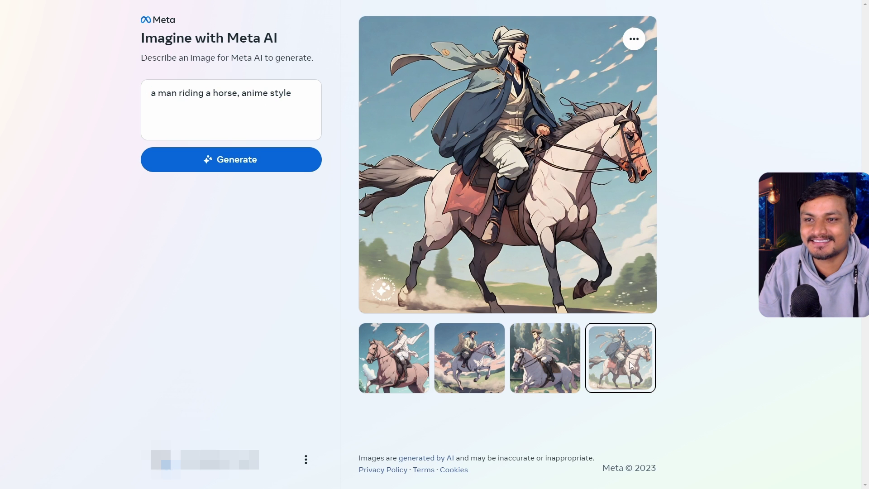
left_click(398, 364)
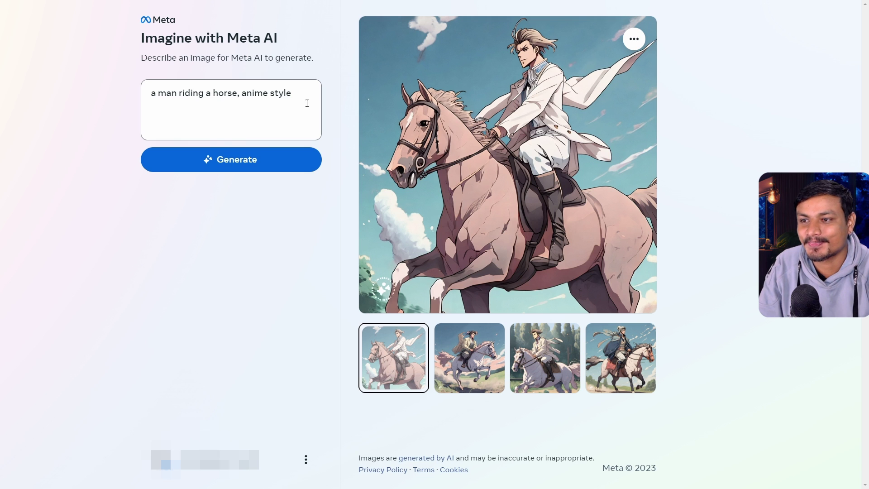
left_click_drag(293, 93, 90, 94)
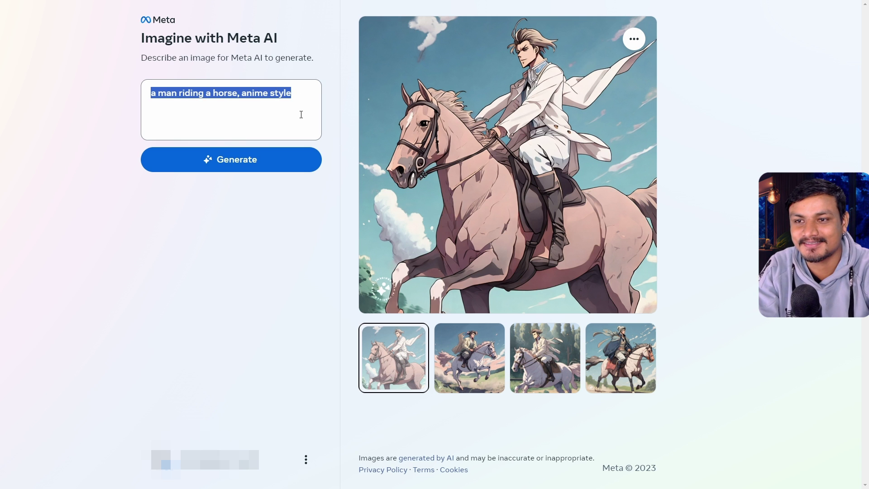
- Generate 'a woman playing a golf' and preview the orange-top, white-hat and visor golfers
type("a woman playing a golf")
left_click(238, 163)
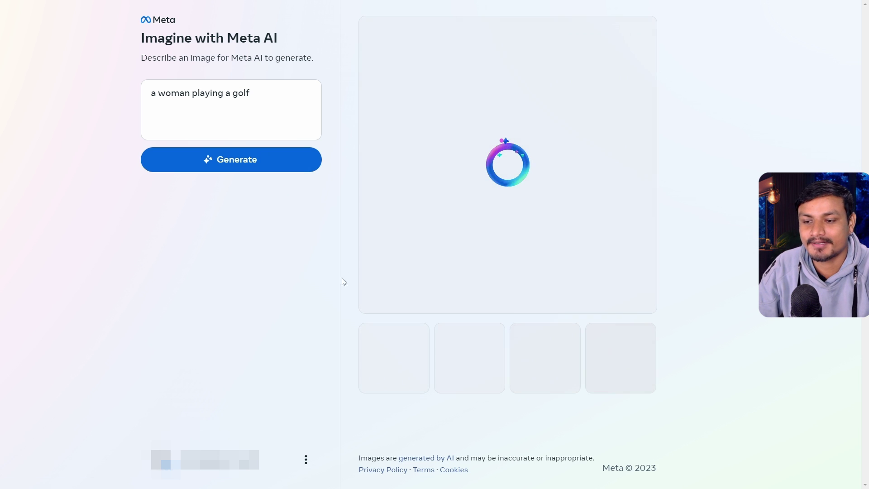
left_click(464, 359)
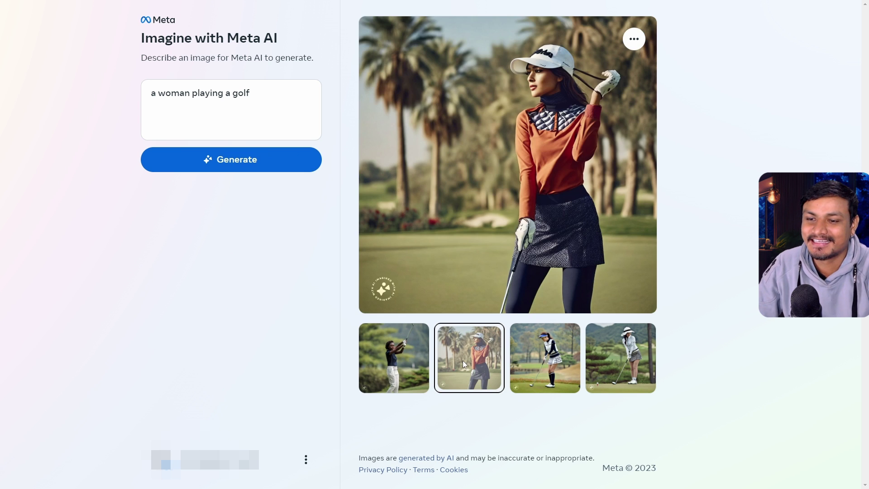
left_click(623, 358)
left_click(526, 359)
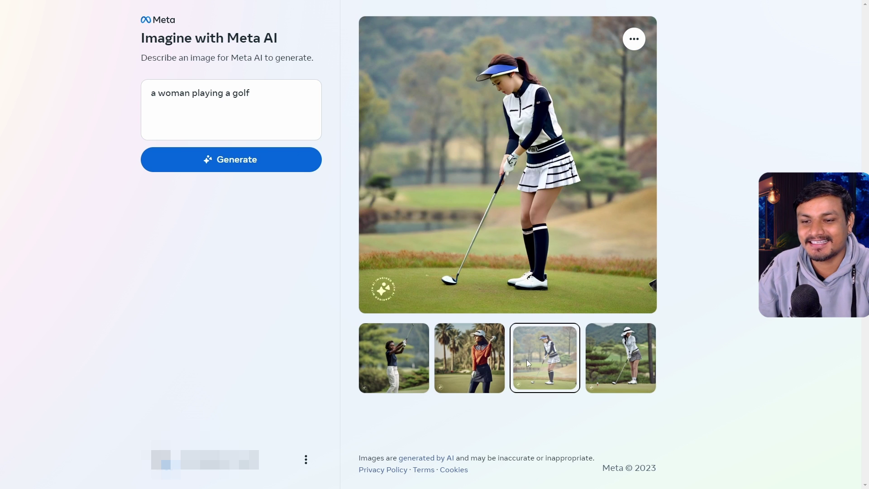
- Return to the orange-top golfer and place the cursor at the prompt's end
left_click(487, 359)
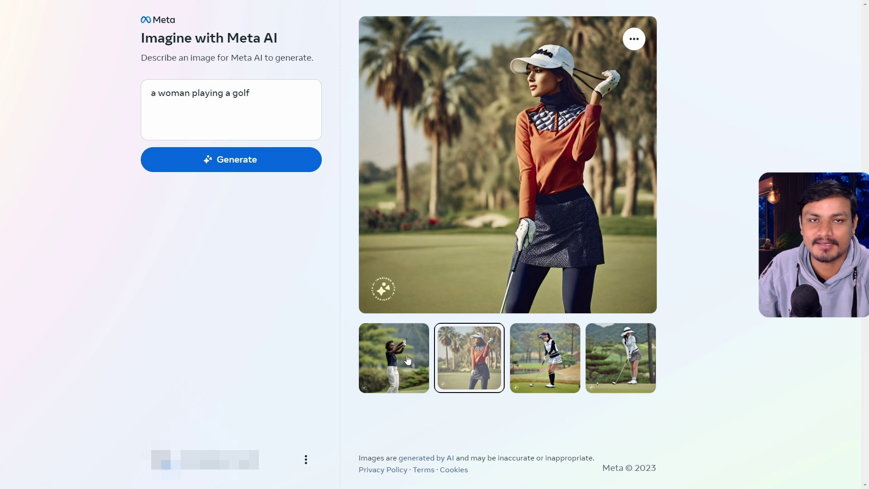
left_click(393, 367)
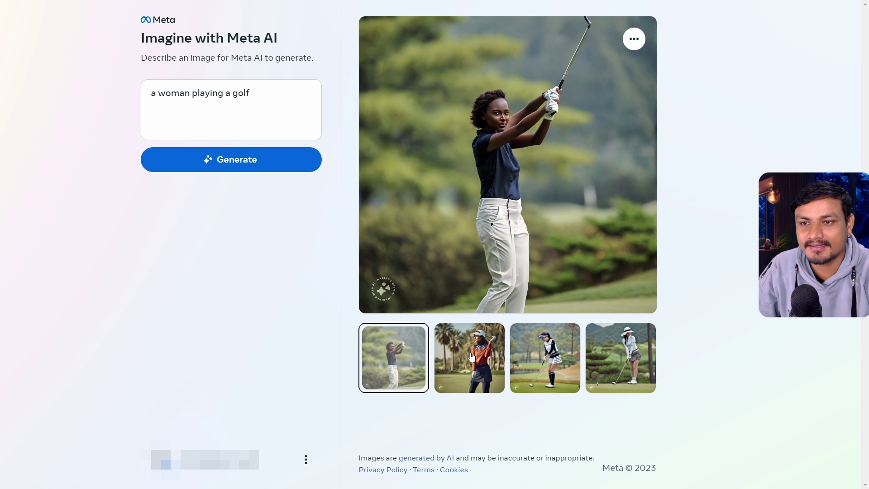
left_click(542, 356)
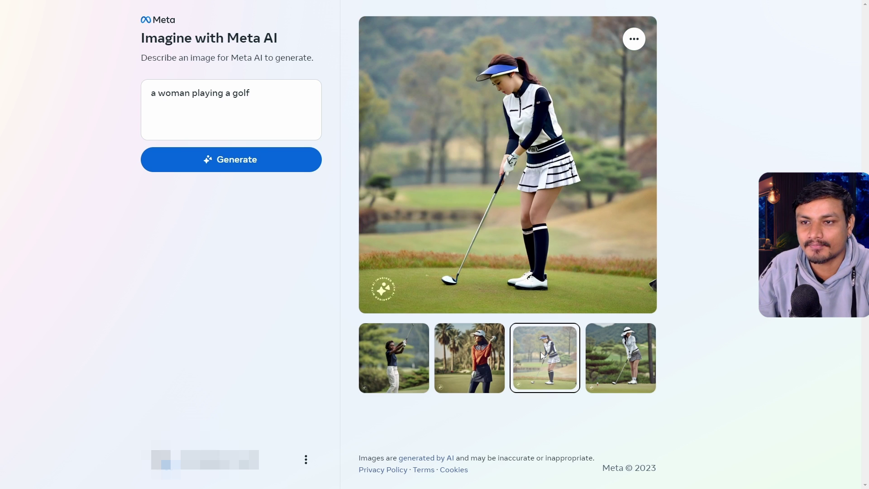
left_click(450, 357)
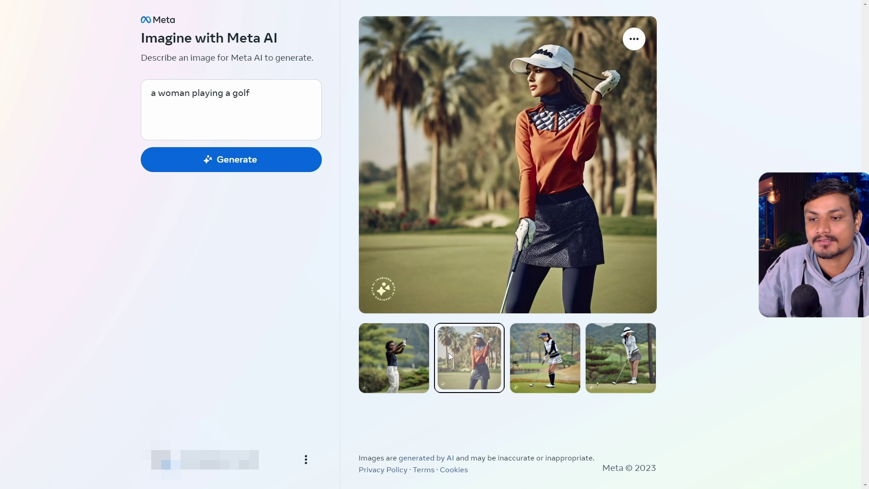
left_click(276, 96)
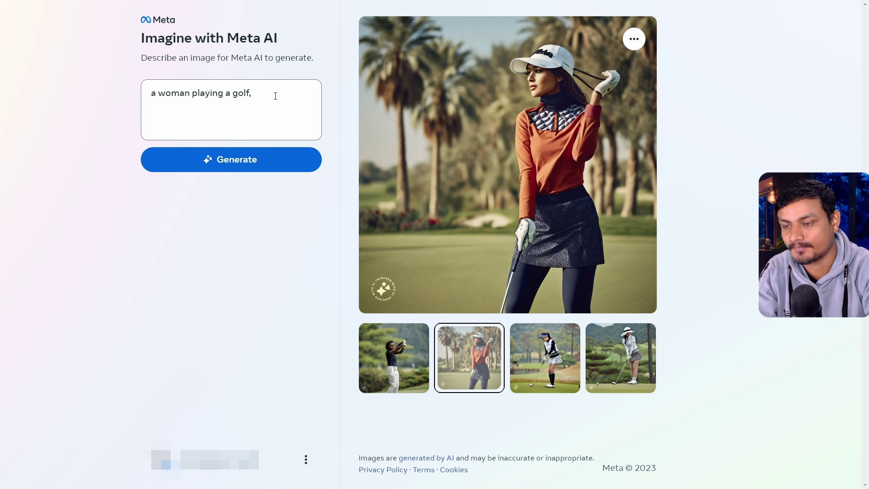
- Extend the prompt with ', anime style' and browse the anime golfers
type(", anime style")
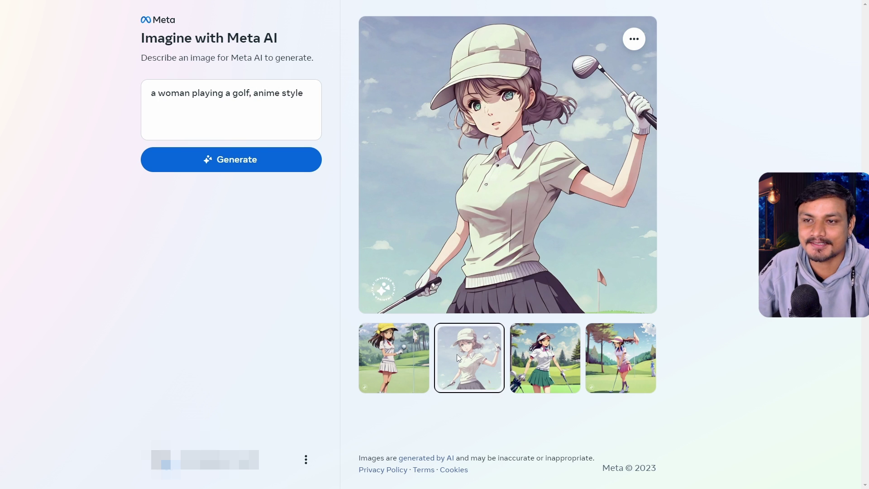
left_click(547, 360)
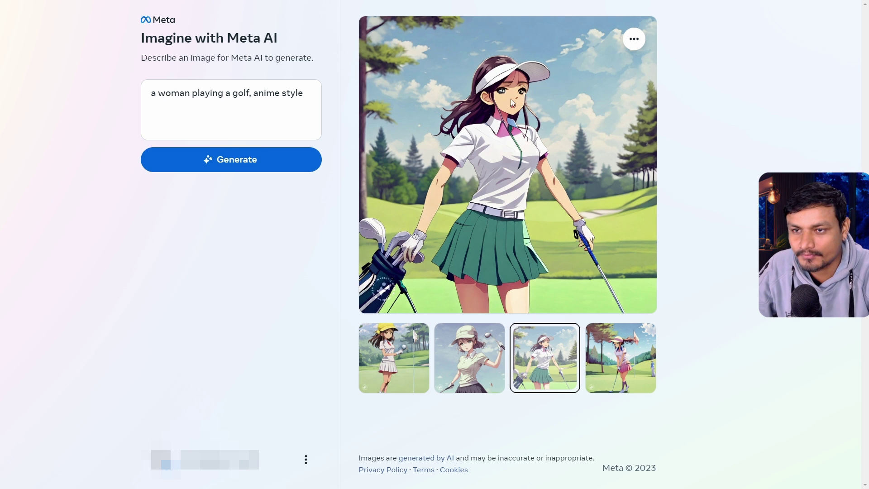
left_click(621, 362)
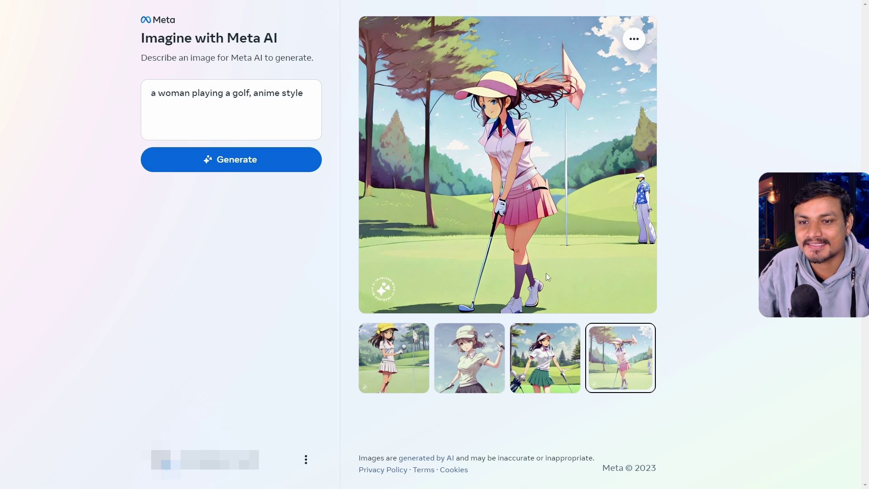
left_click(471, 362)
left_click(409, 362)
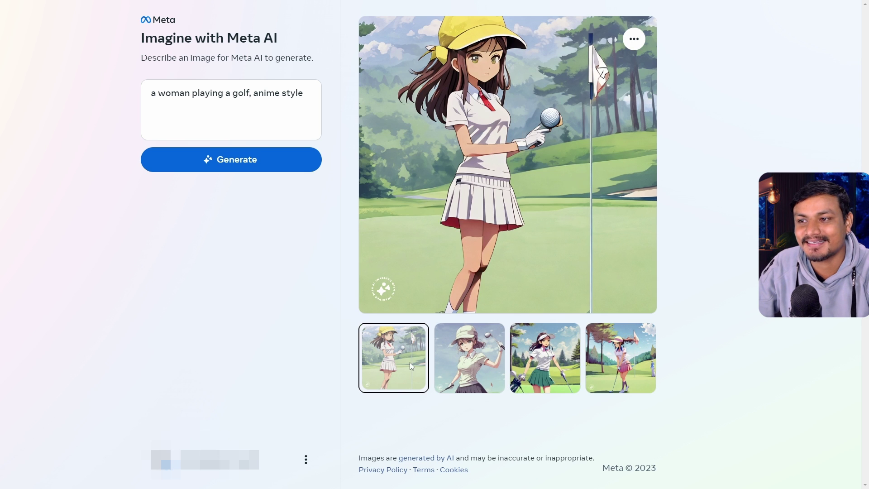
- Regenerate the anime golfer prompt and view each of the four new images
left_click(291, 164)
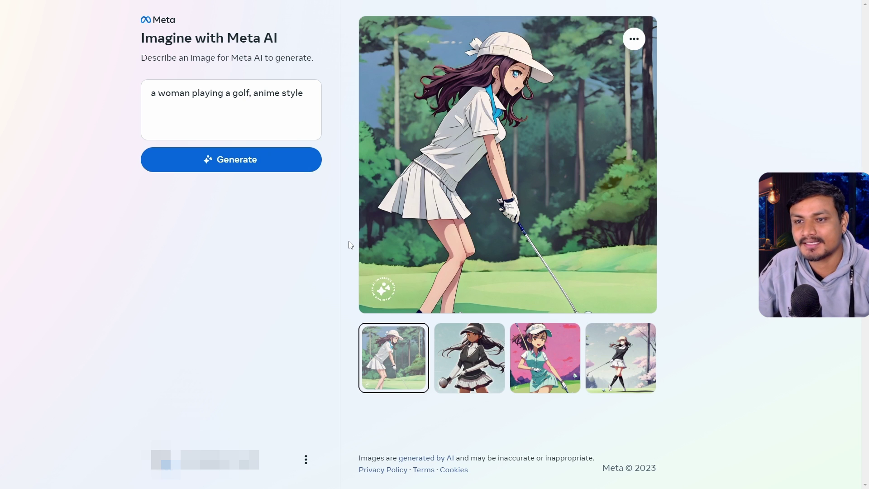
left_click(471, 351)
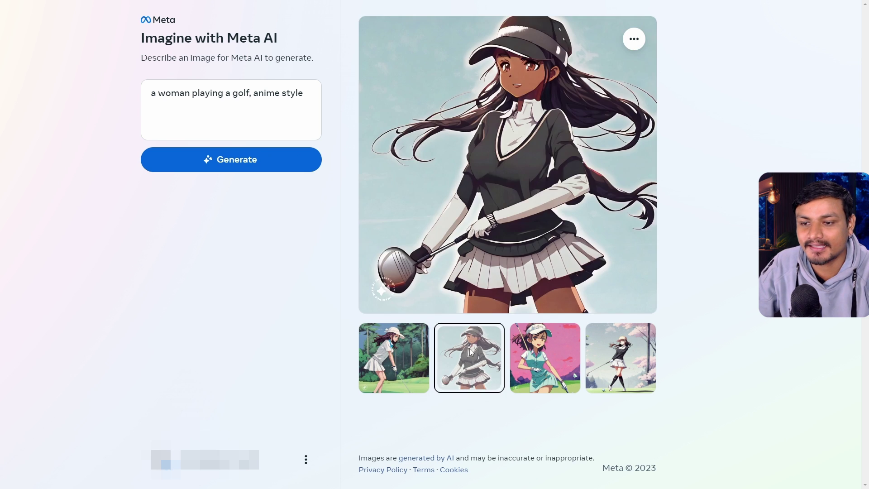
left_click(534, 351)
left_click(601, 361)
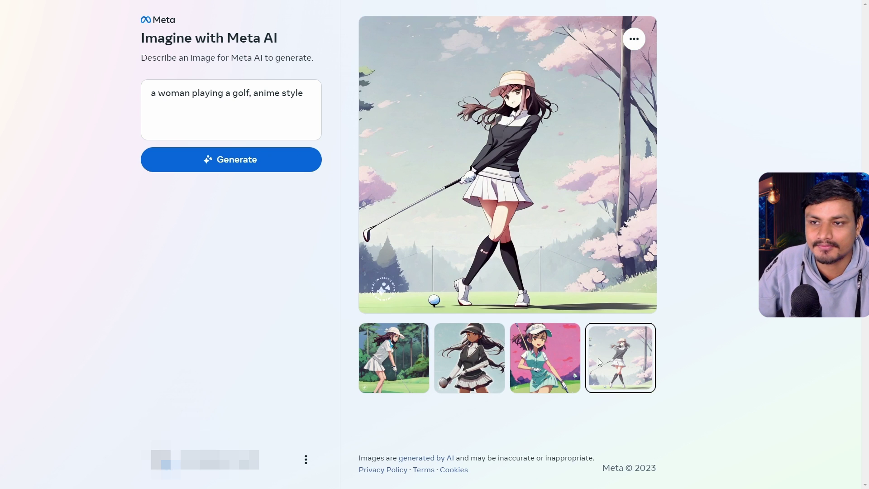
left_click(558, 367)
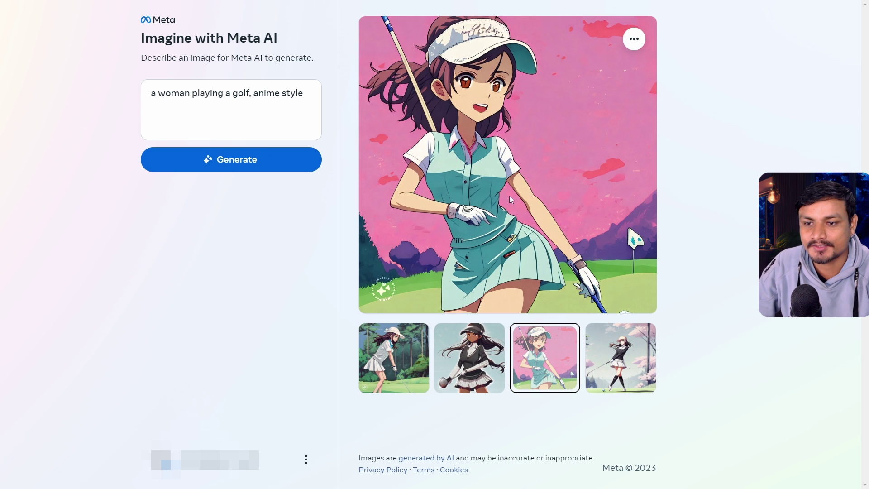
left_click(396, 375)
left_click(468, 362)
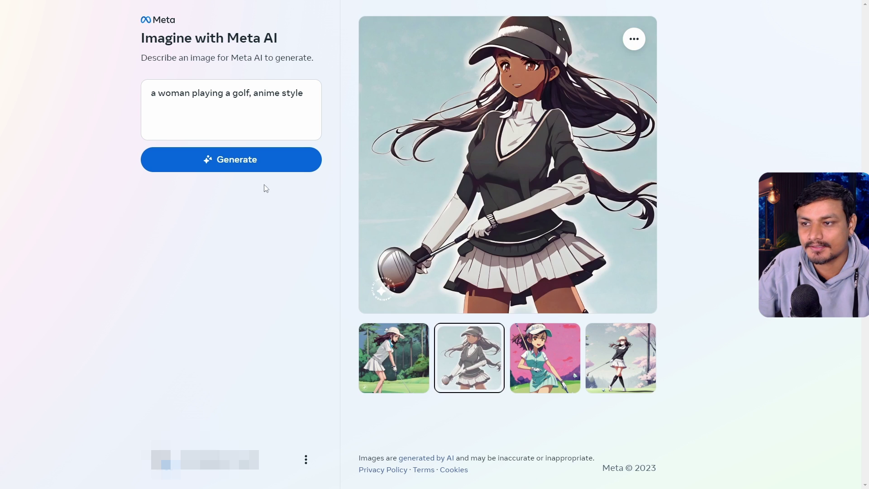
- Generate another golfer batch, look through all four, and select the whole prompt
left_click(258, 165)
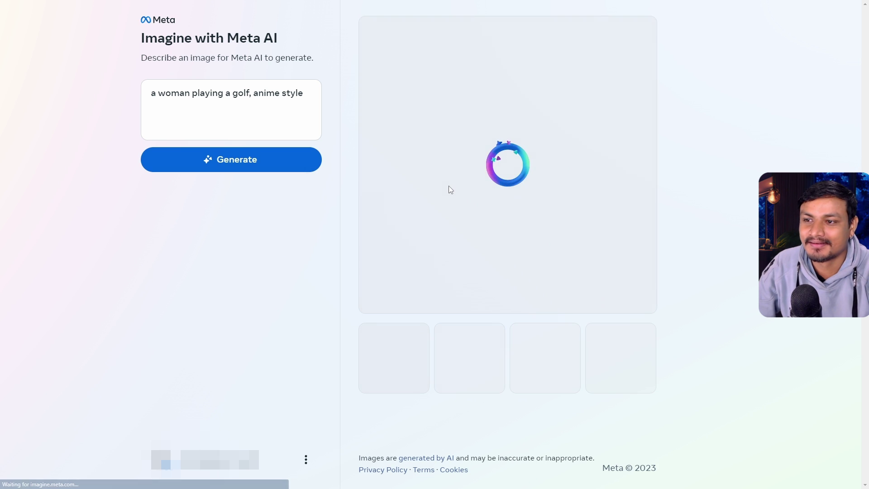
left_click(482, 366)
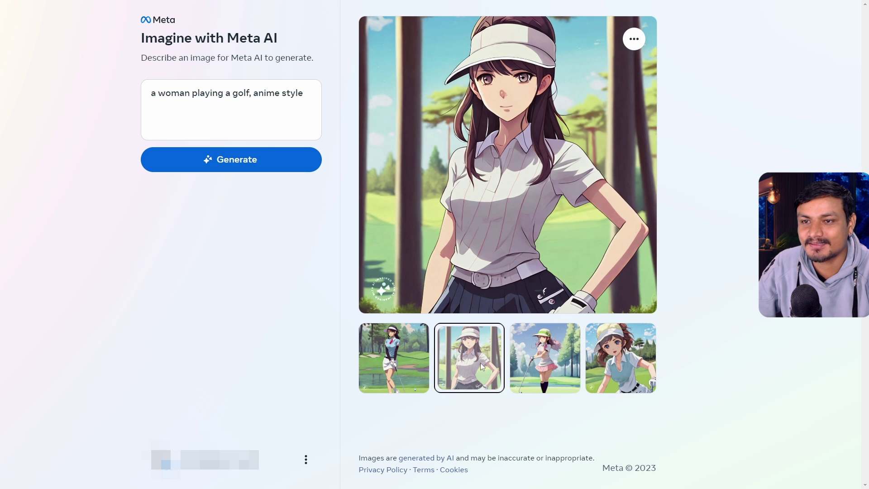
left_click(394, 363)
left_click(535, 362)
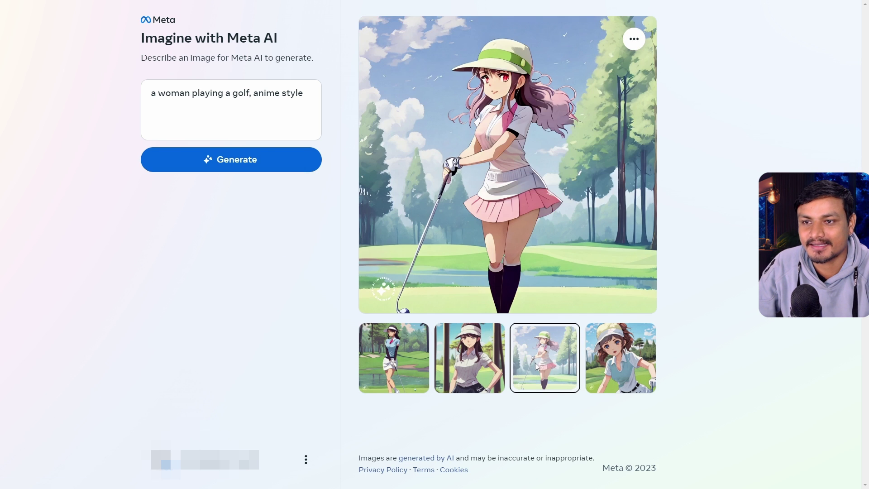
left_click(617, 369)
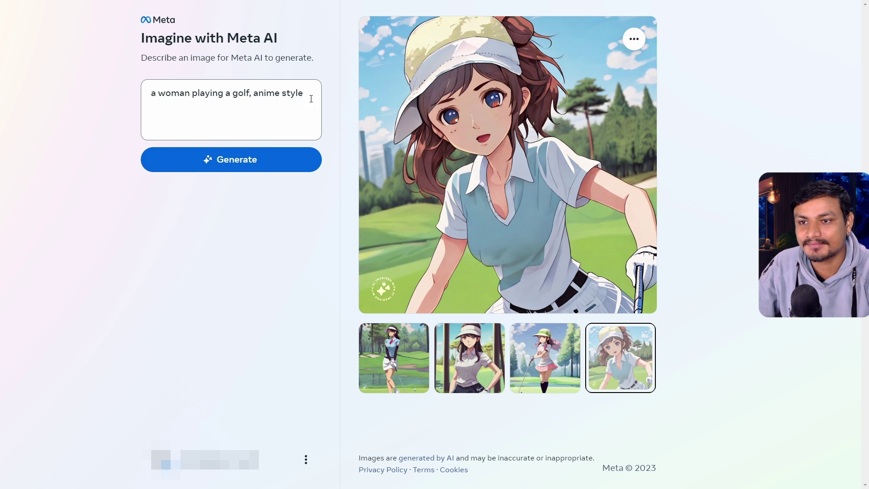
key("ctrl+a")
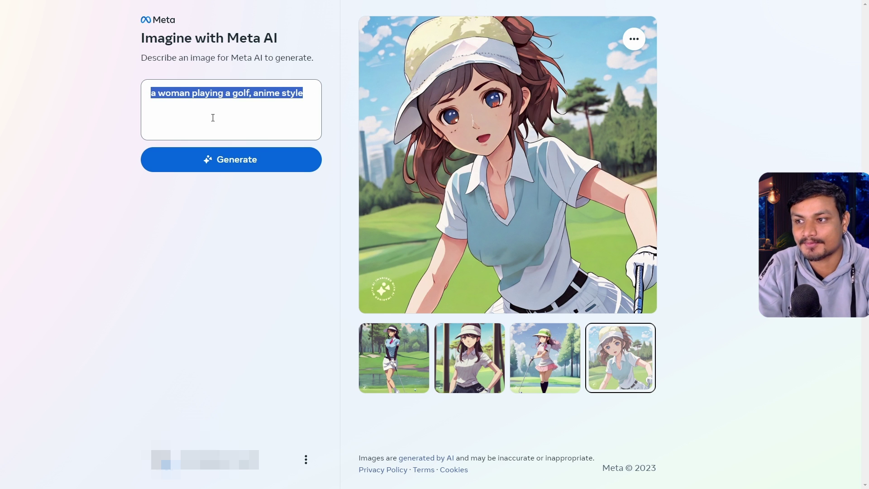
- Replace the prompt with 'a lion', generate, view the second lion, then regenerate
type("a")
key("BackSpace")
type("an")
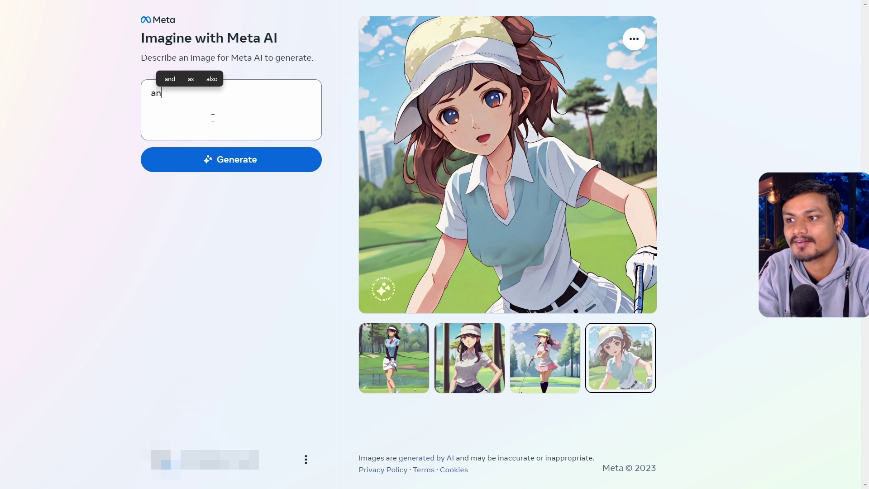
key("BackSpace")
key("BackSpace")
type("a lion")
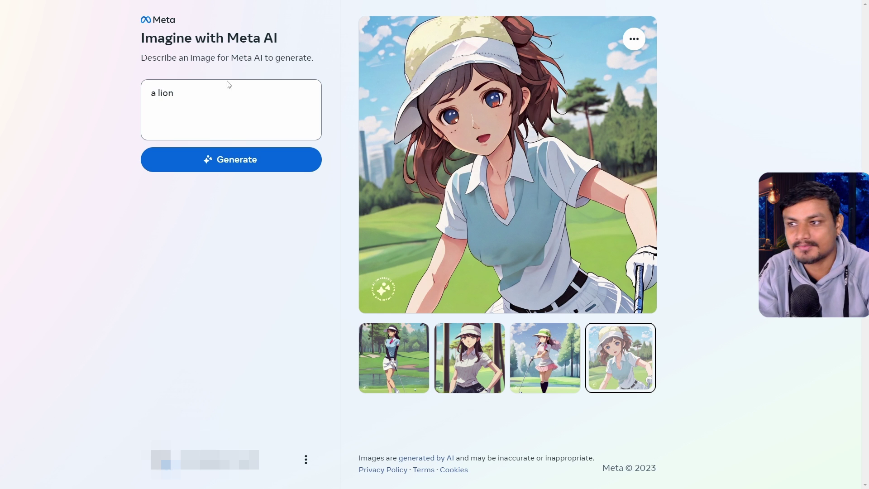
left_click(225, 165)
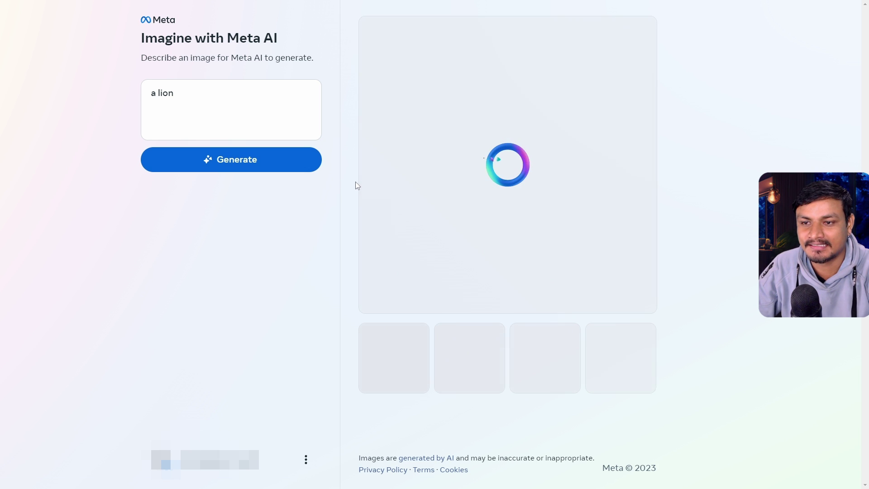
left_click(466, 350)
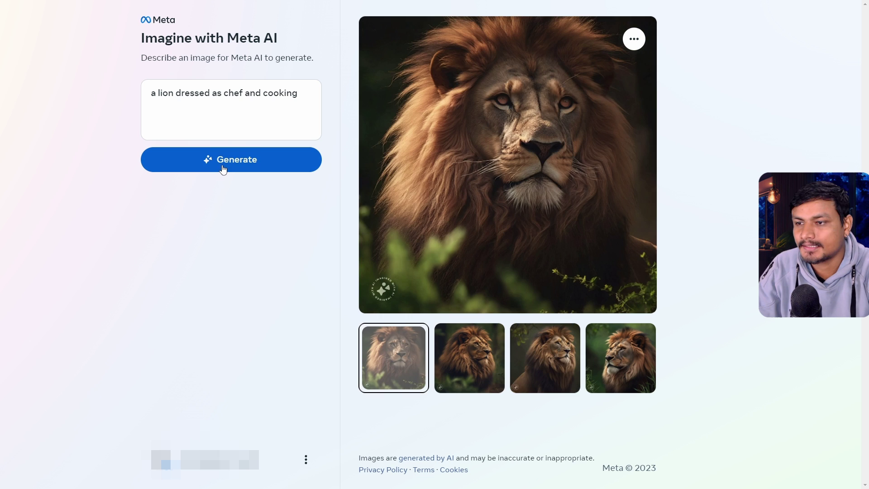
left_click(223, 168)
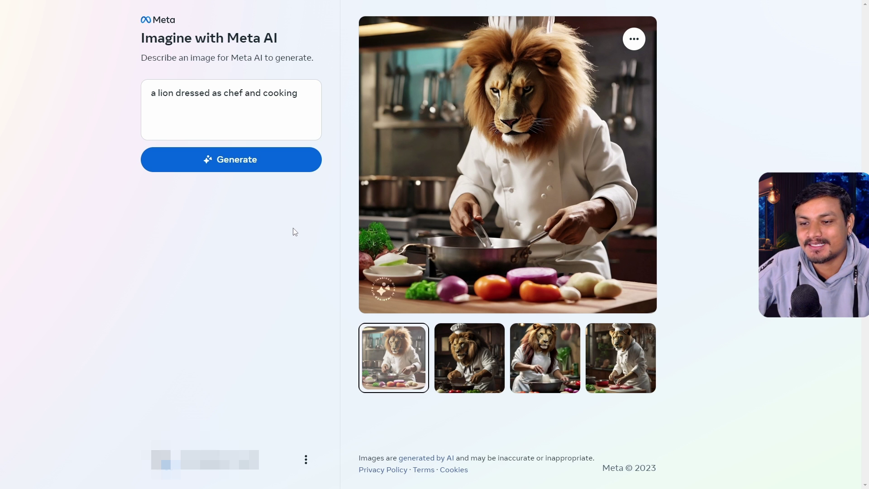
- Browse the 'a lion dressed as chef and cooking' images and select the whole prompt
left_click(463, 366)
left_click(541, 367)
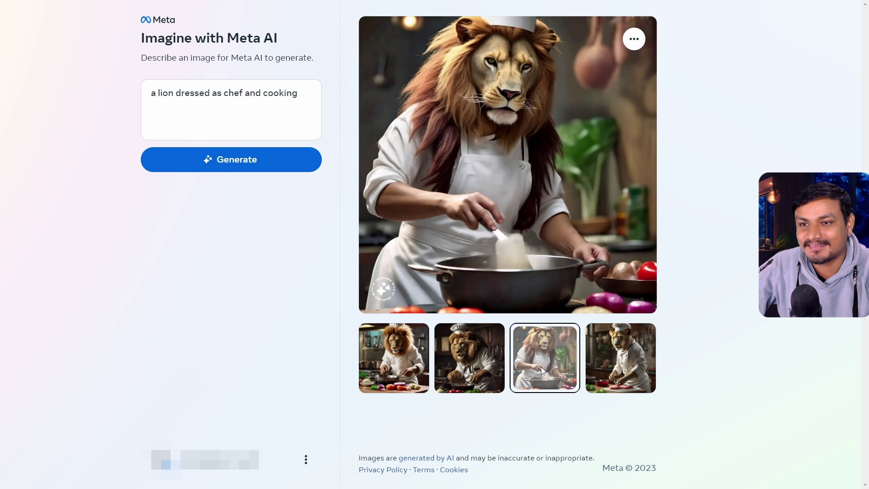
left_click(463, 341)
left_click(409, 349)
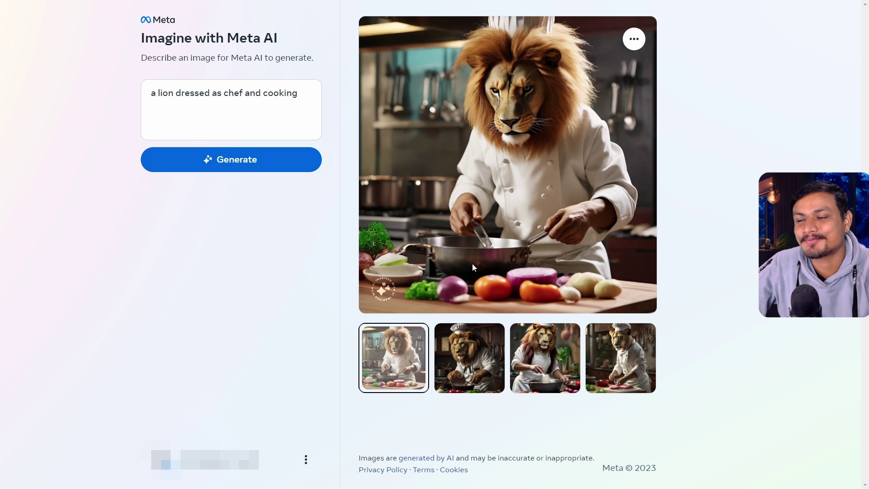
key("ctrl+a")
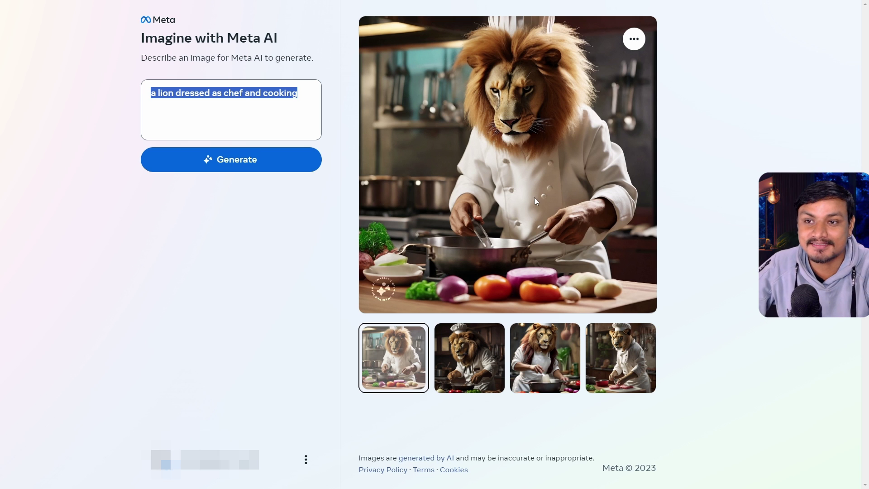
- Review the 'a man from future 3024' portraits: long-haired man, older man, cyborg
left_click(469, 367)
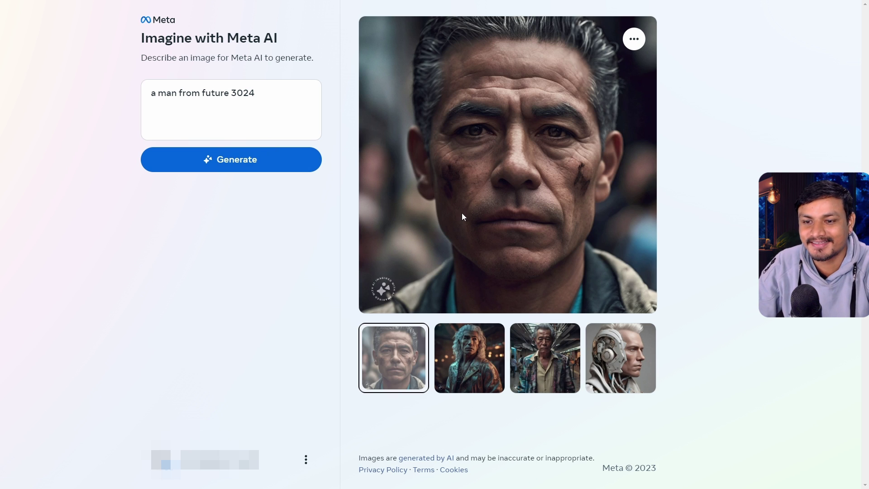
left_click(473, 370)
left_click(528, 369)
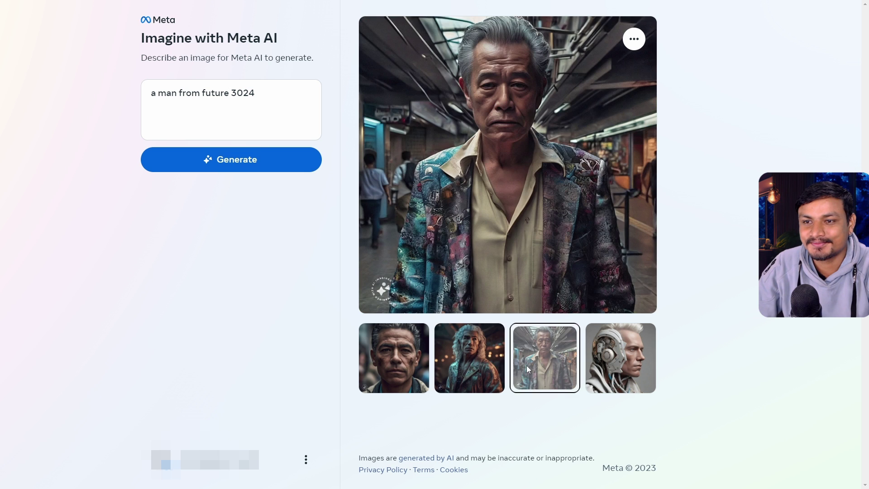
left_click(602, 365)
left_click(551, 371)
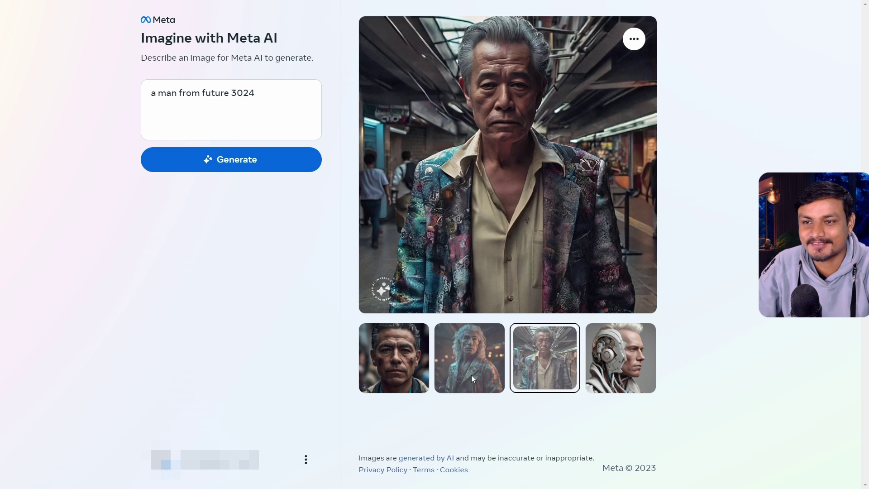
left_click(472, 375)
left_click(404, 373)
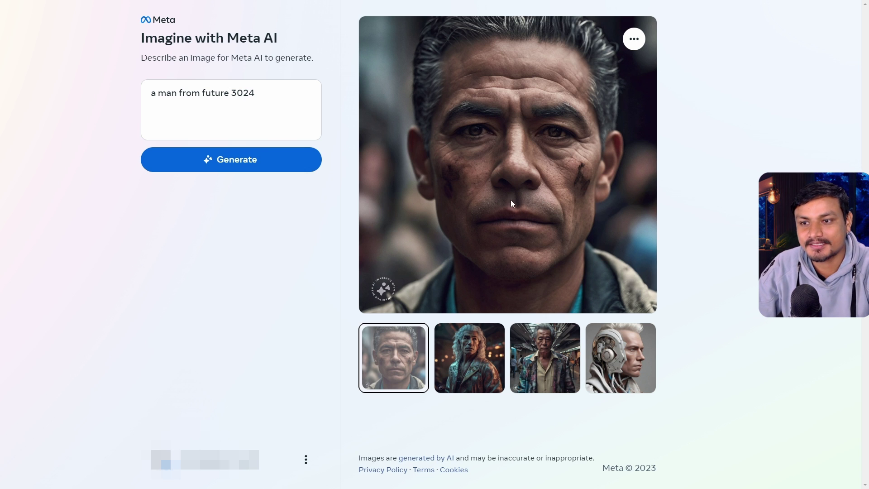
left_click(478, 358)
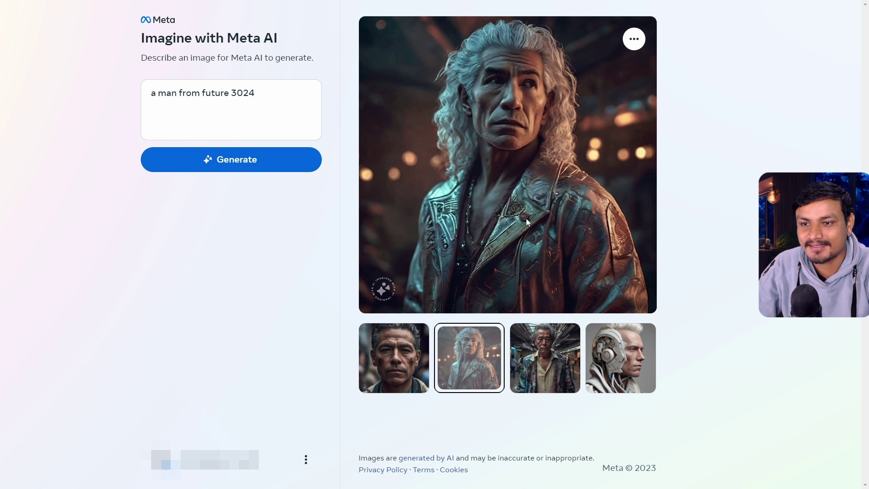
left_click(527, 353)
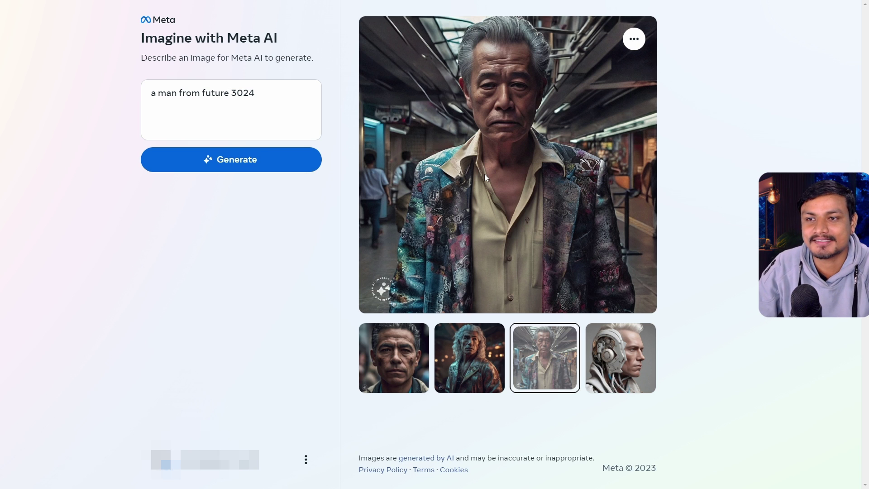
- Change the prompt to 'a woman from future 3024' and generate four images
double_click(158, 92)
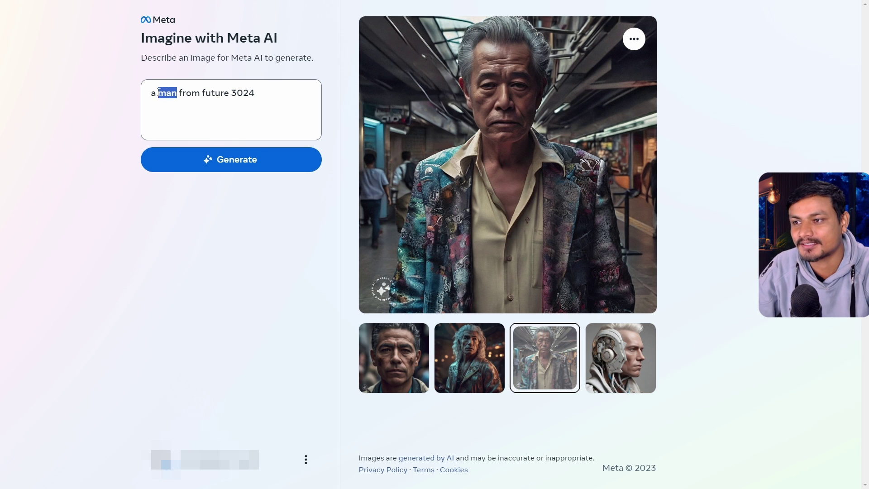
type("woman")
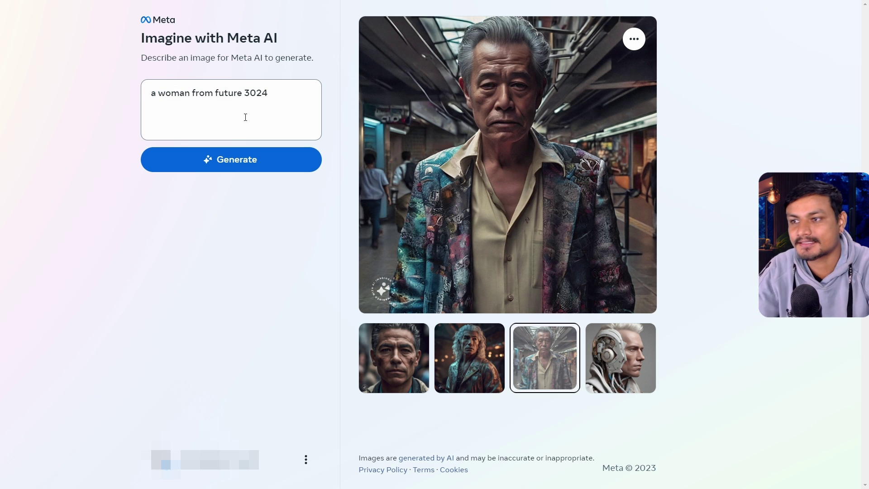
left_click(253, 166)
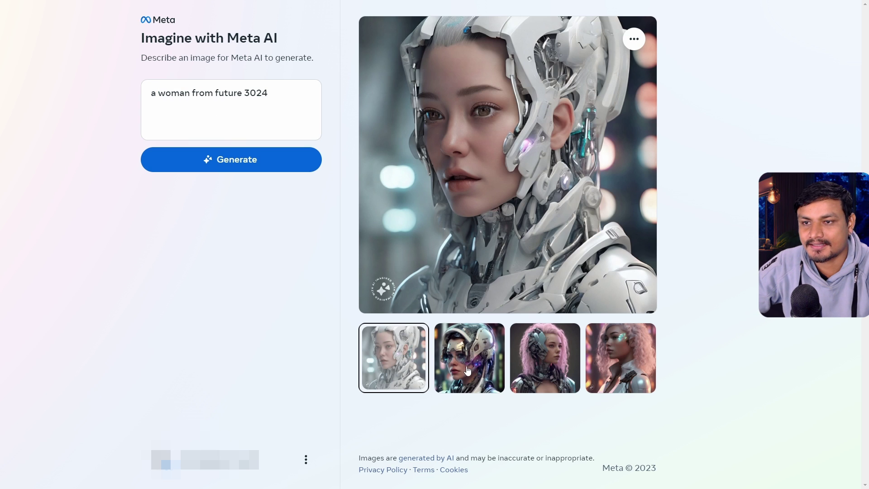
- View each of the four results large, including the pink-haired cyborg and glowing-eye implant woman
left_click(468, 369)
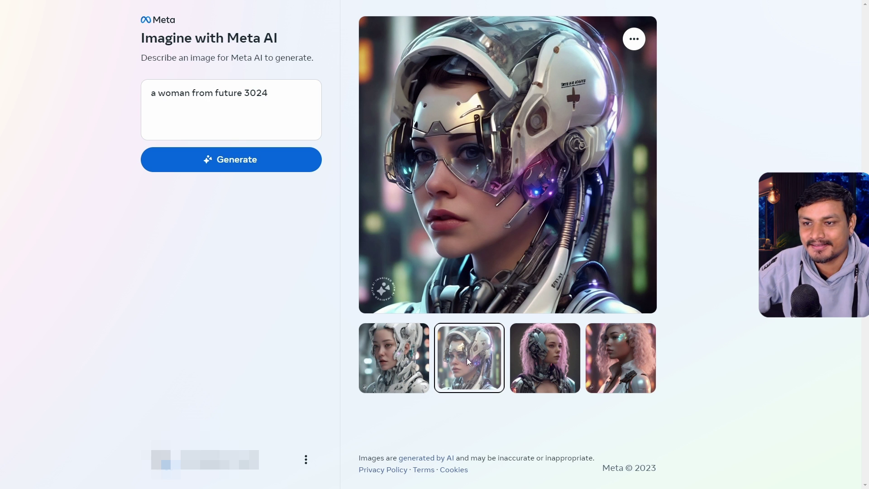
left_click(552, 362)
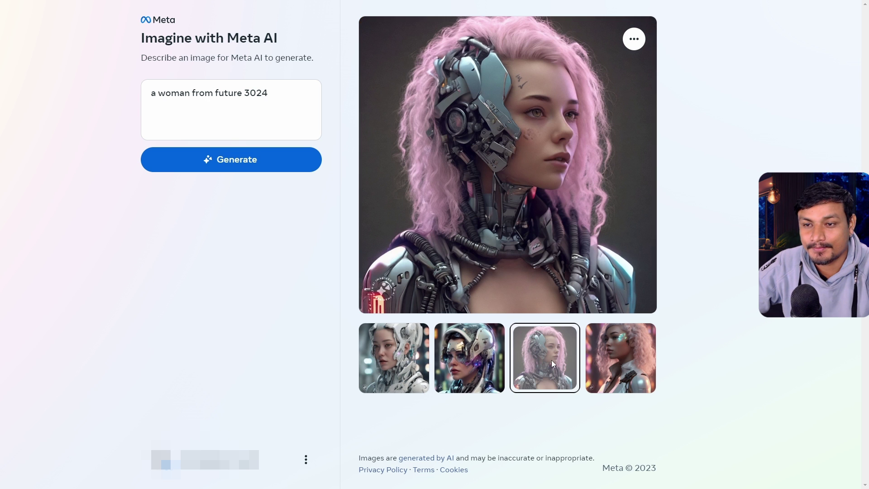
left_click(613, 358)
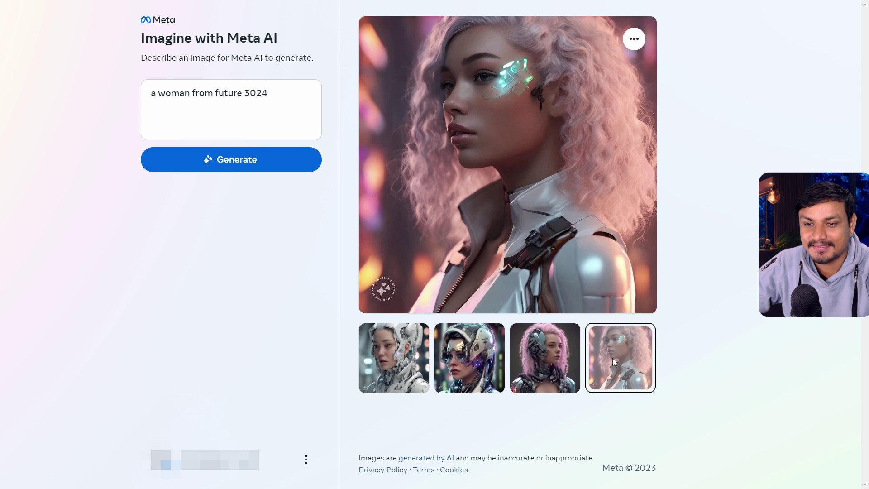
left_click(545, 360)
left_click(498, 367)
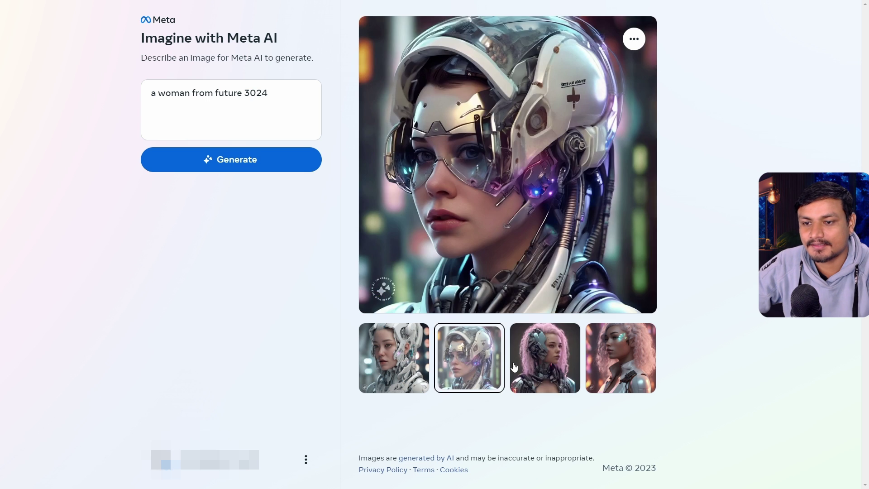
left_click(514, 367)
left_click(471, 365)
left_click(403, 367)
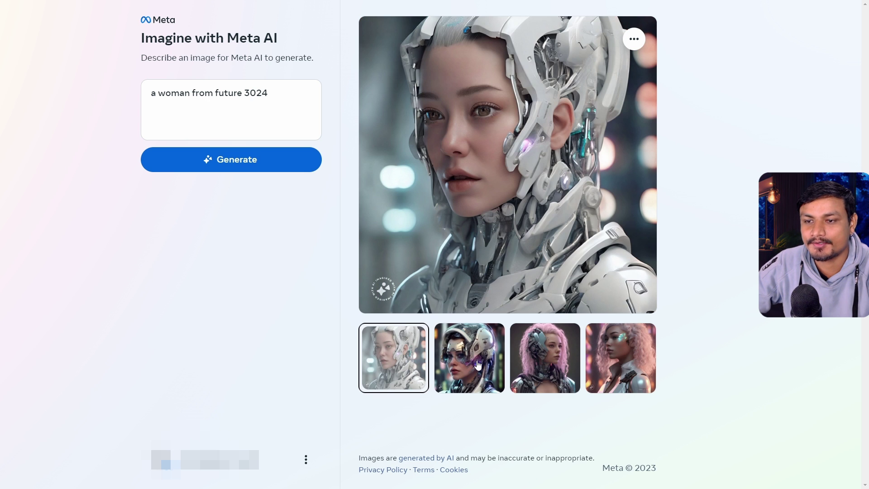
- Re-check the four images at full size, then select '3024' in the prompt
left_click(294, 94)
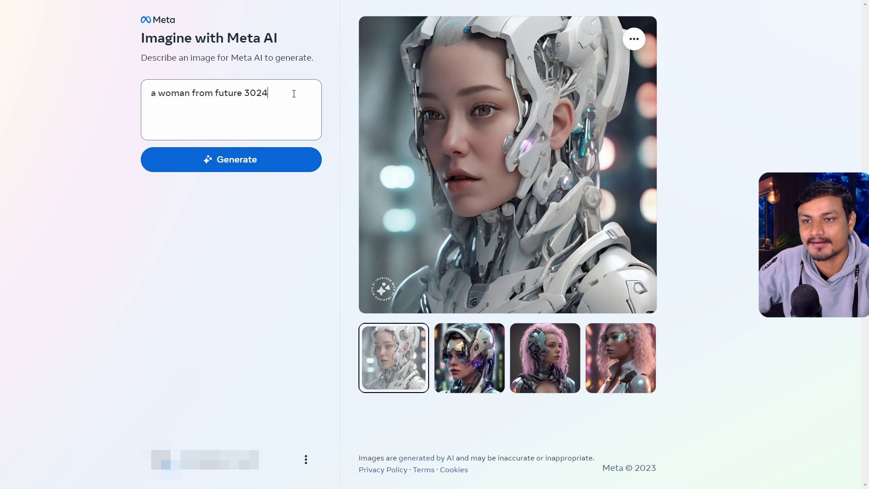
left_click_drag(294, 94, 135, 92)
left_click(285, 95)
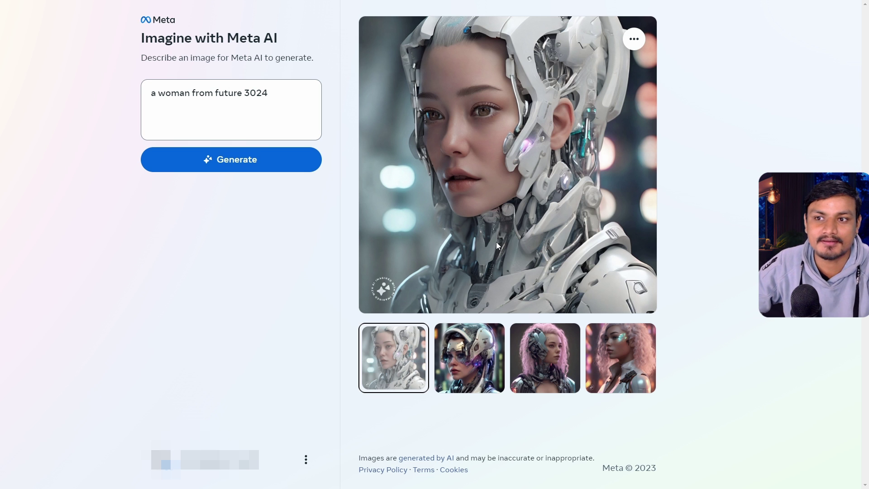
left_click(479, 337)
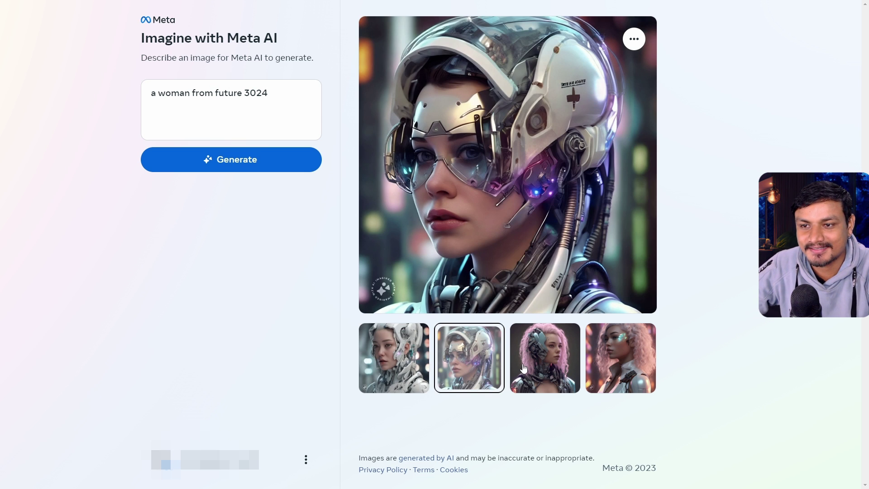
left_click(523, 368)
left_click(614, 360)
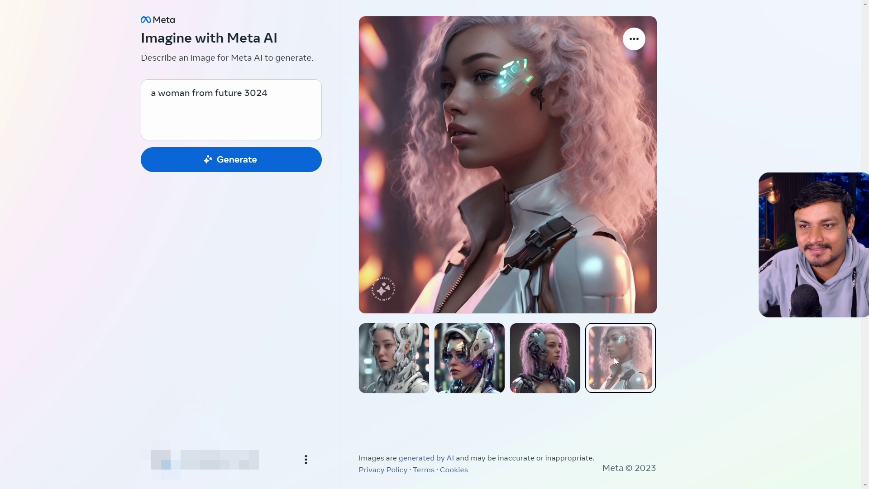
left_click(555, 362)
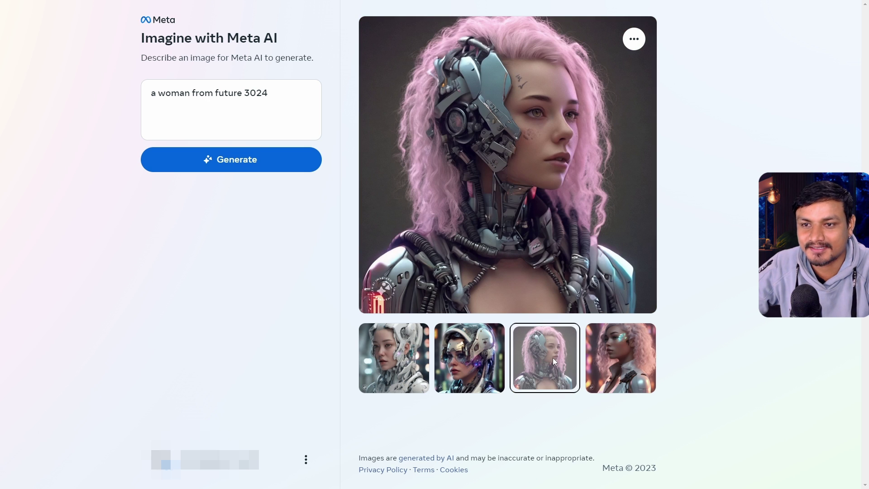
left_click(479, 362)
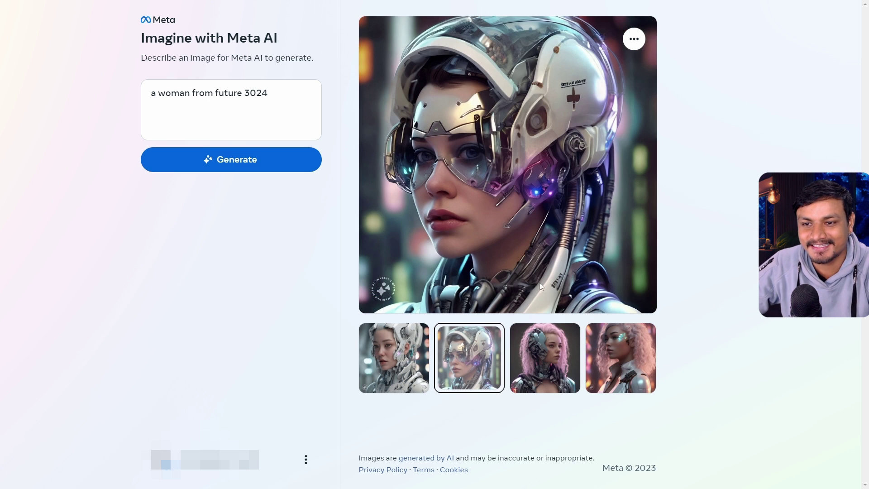
left_click(541, 358)
left_click_drag(244, 93, 316, 94)
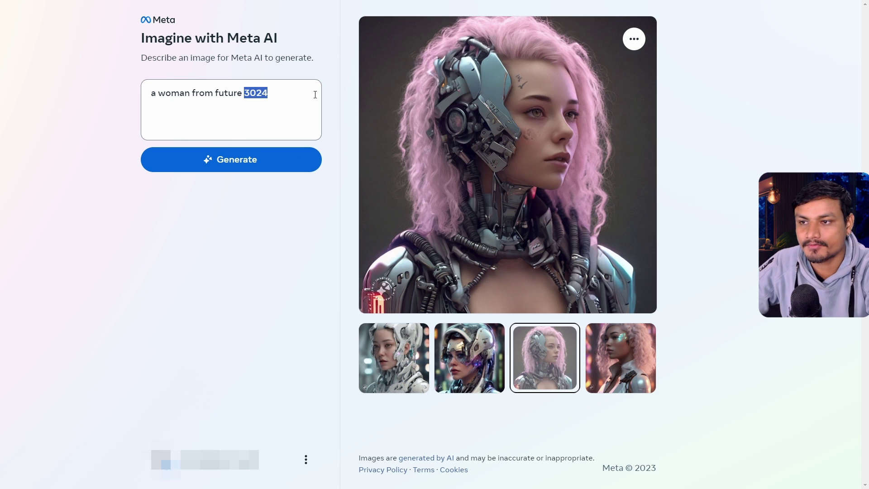
- Delete '3024' so the prompt reads 'a woman from future' and view the new images large
key("BackSpace")
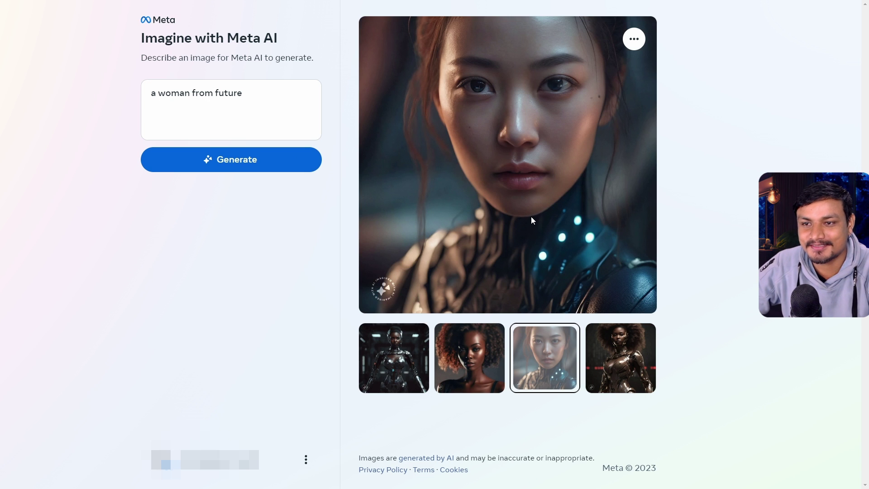
left_click(629, 349)
left_click(561, 356)
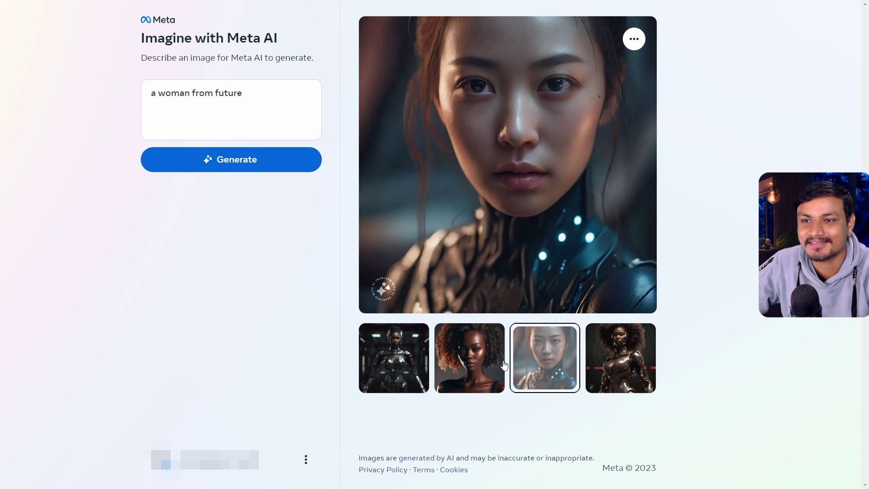
left_click(502, 366)
left_click(418, 371)
- Generate another set for 'a woman from future' and review it, ending on the first close-up portrait
left_click(248, 160)
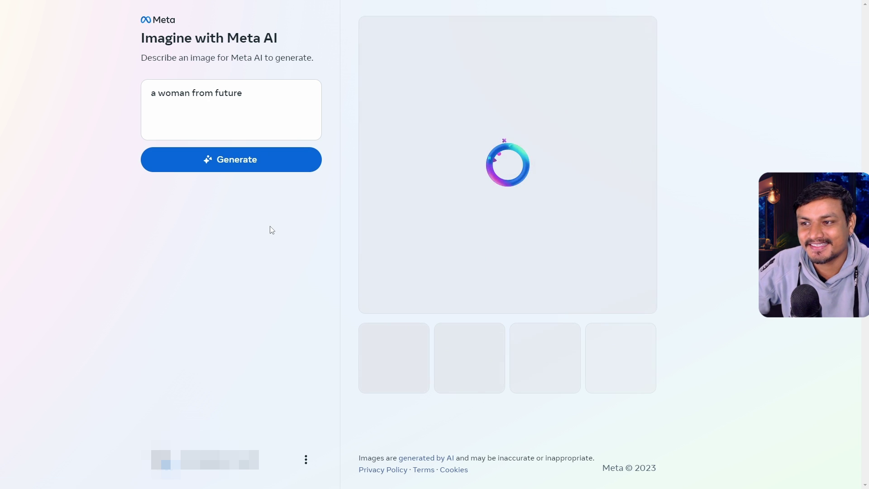
left_click(473, 368)
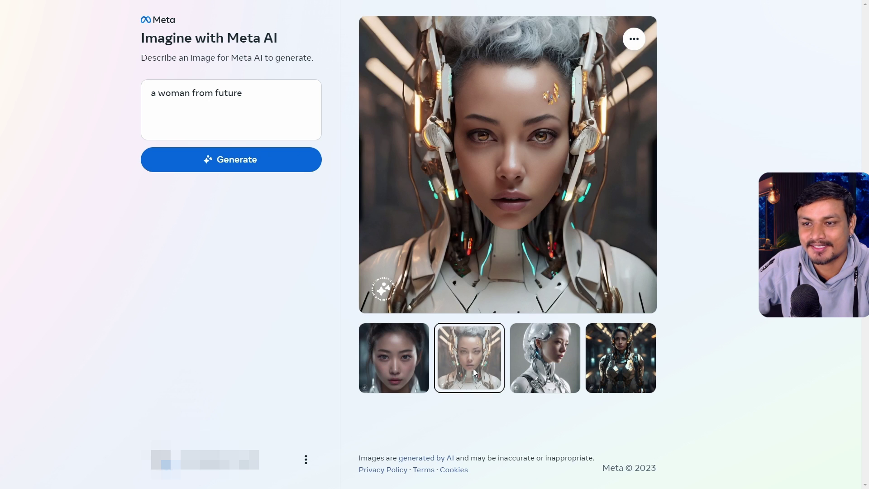
left_click(549, 373)
left_click(445, 366)
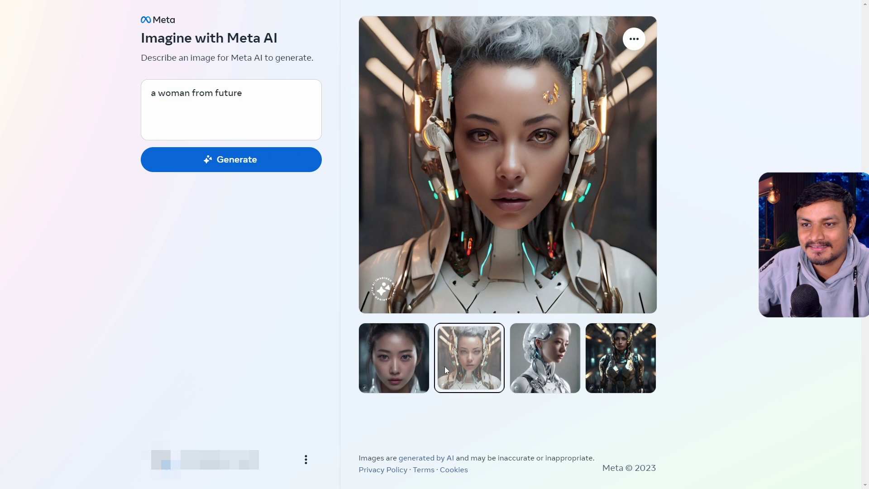
left_click(633, 366)
left_click(534, 365)
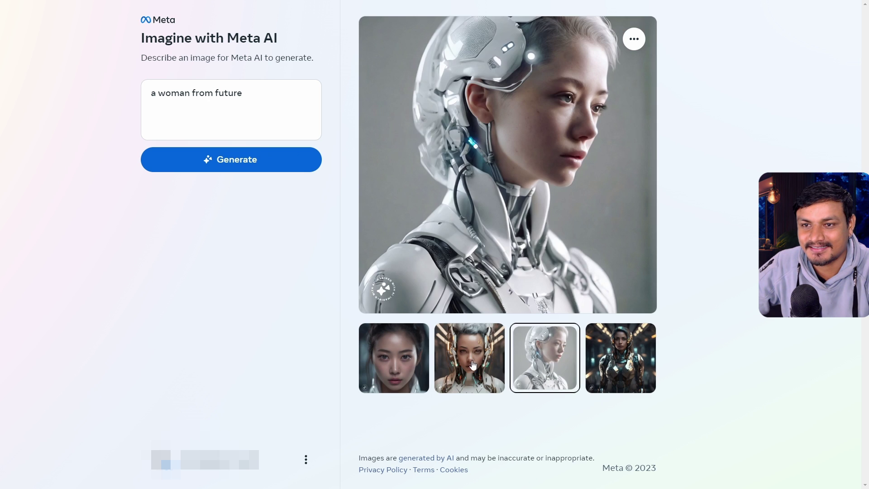
left_click(473, 364)
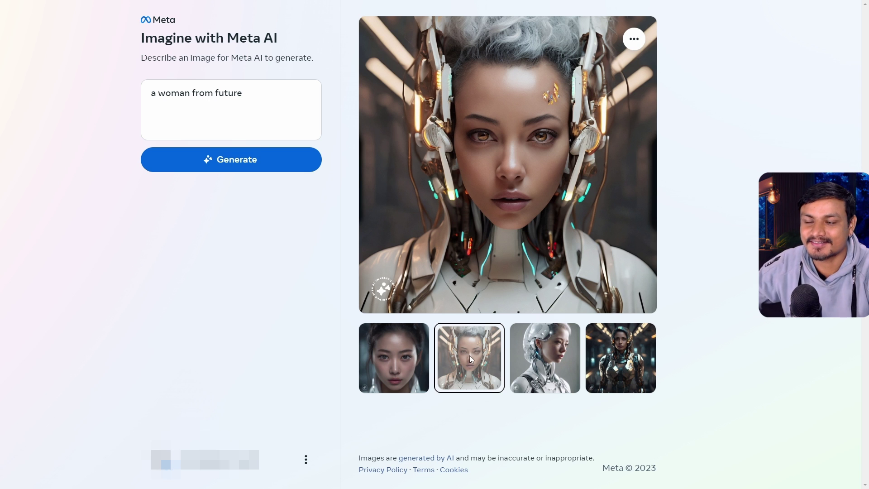
key("Left")
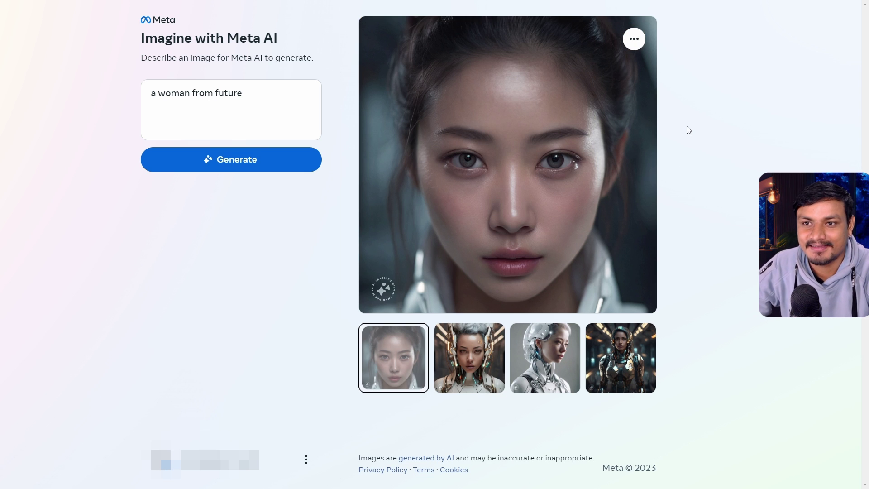